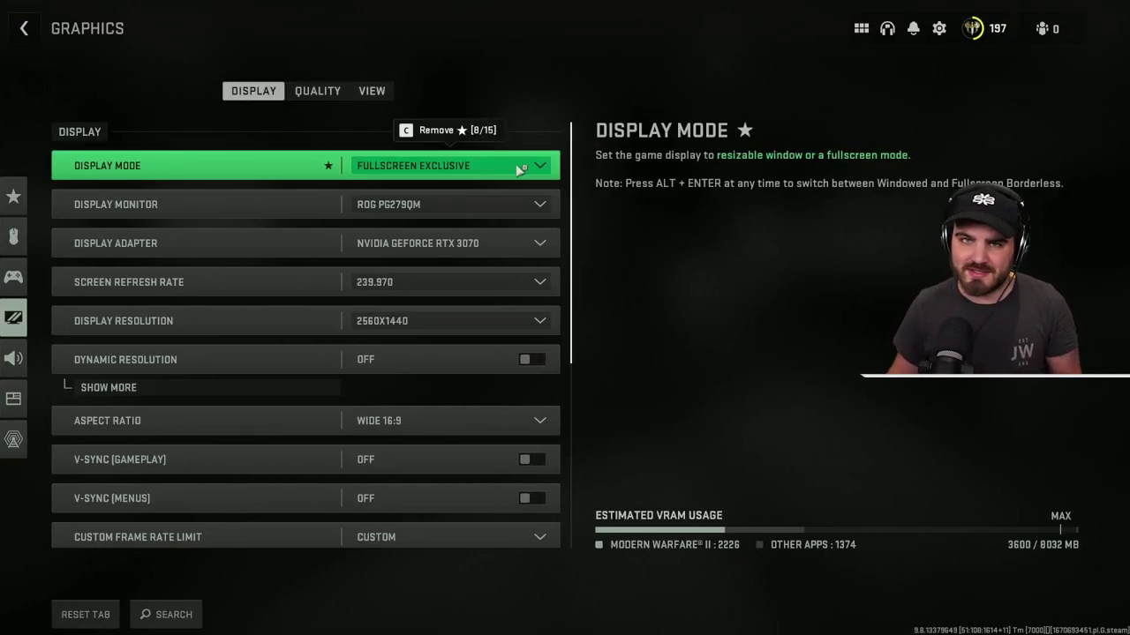
# Step: Review the available display modes and the graphics cards offered as display adapter
pyautogui.click(519, 168)
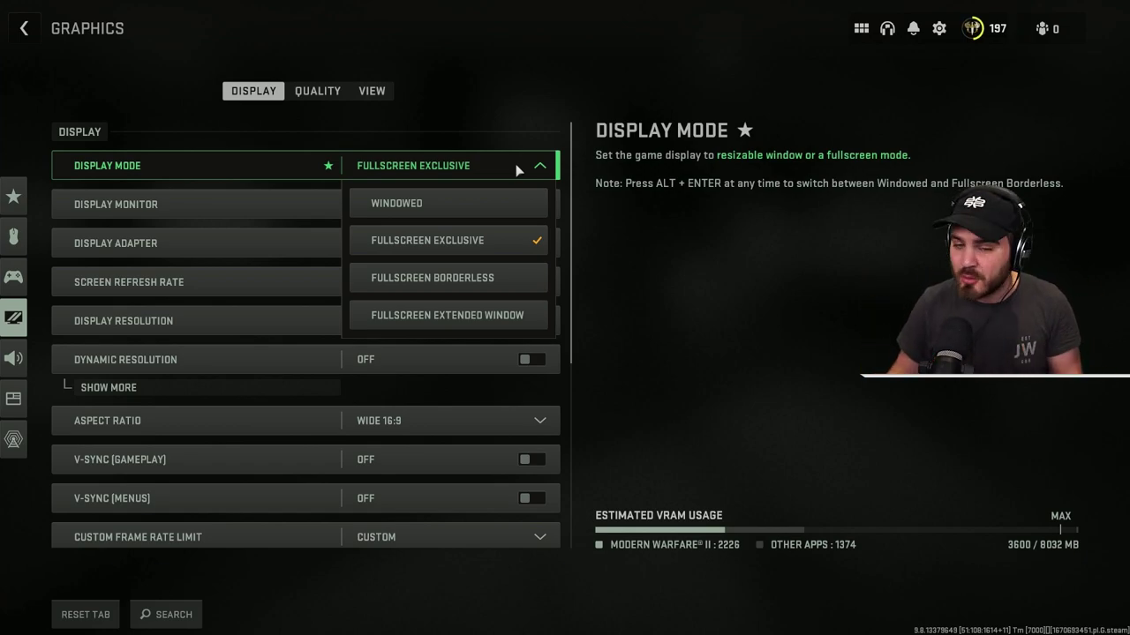
pyautogui.click(518, 170)
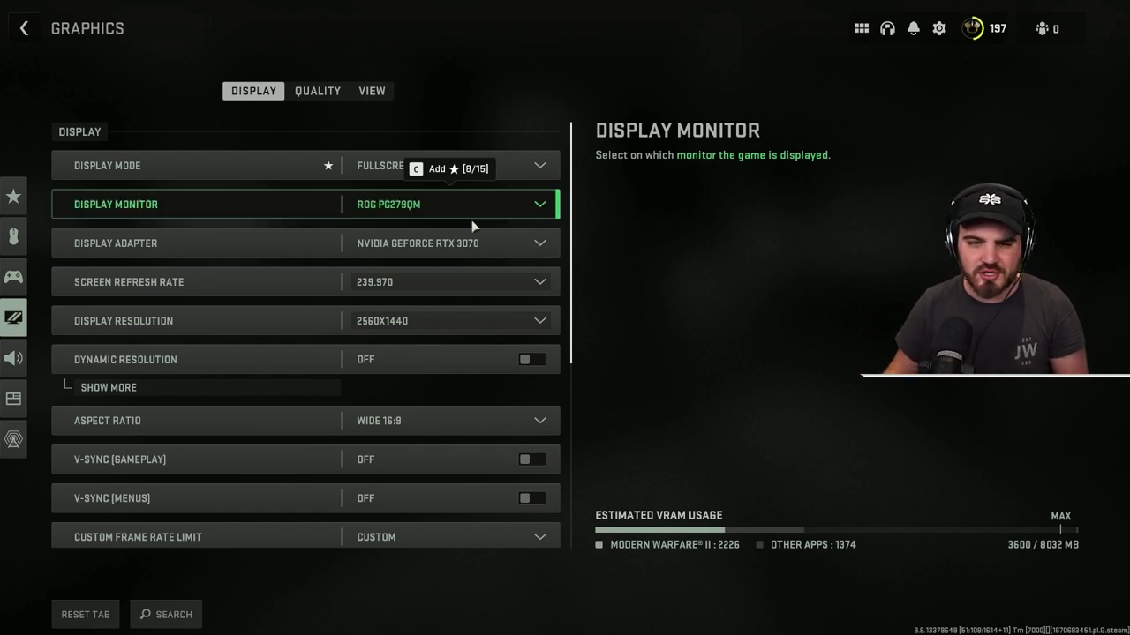
pyautogui.click(407, 249)
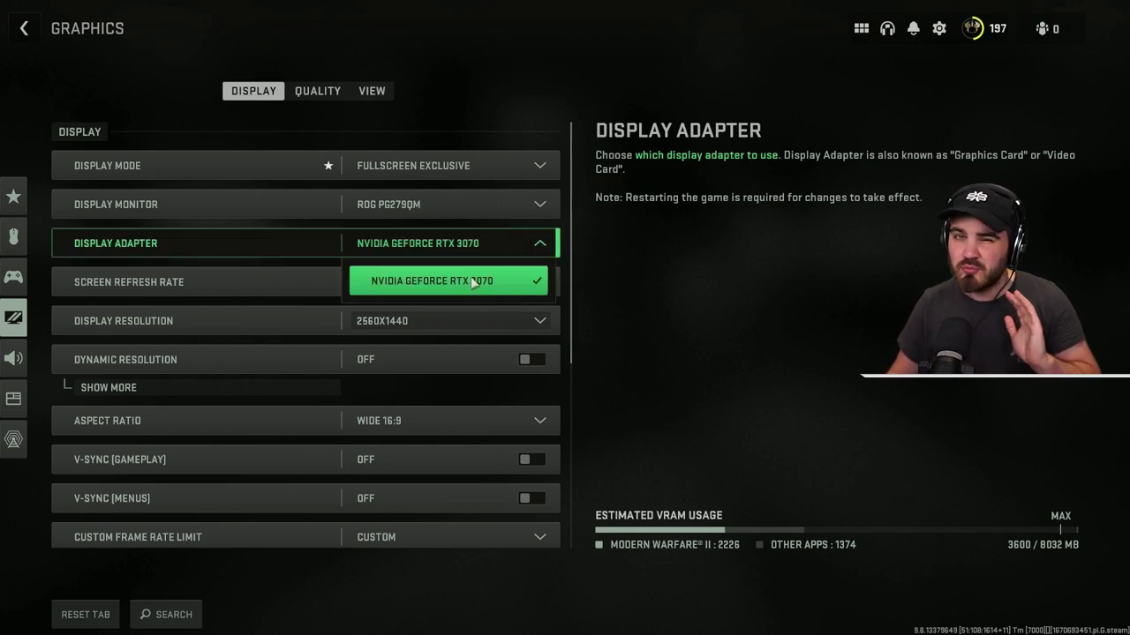
pyautogui.click(518, 240)
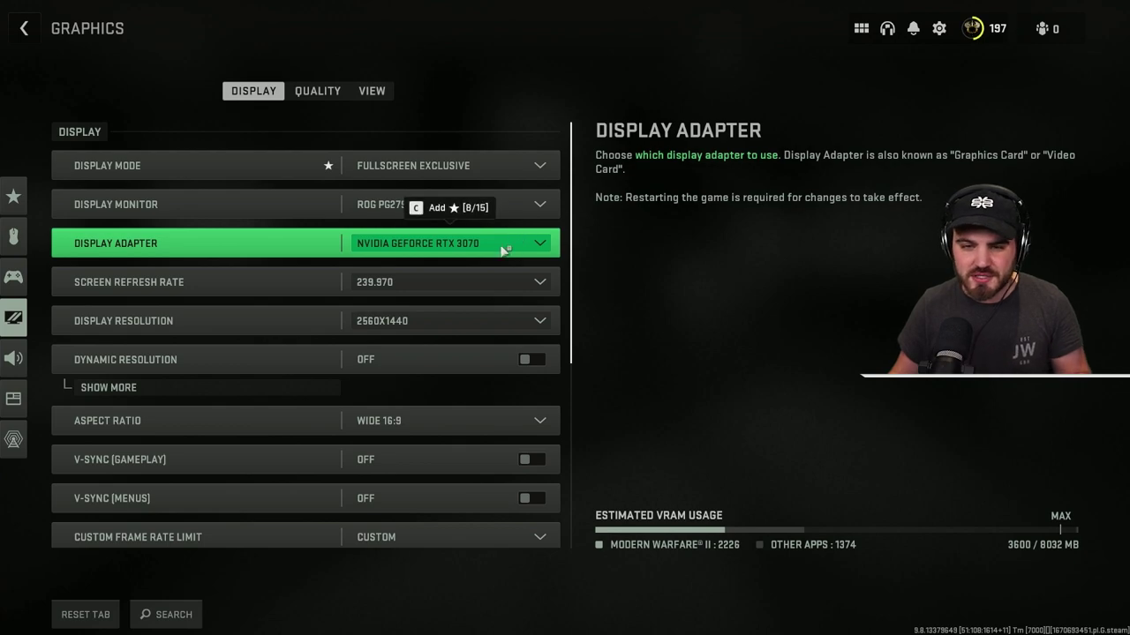
# Step: Review the options offered for display resolution and for screen refresh rate
pyautogui.click(432, 322)
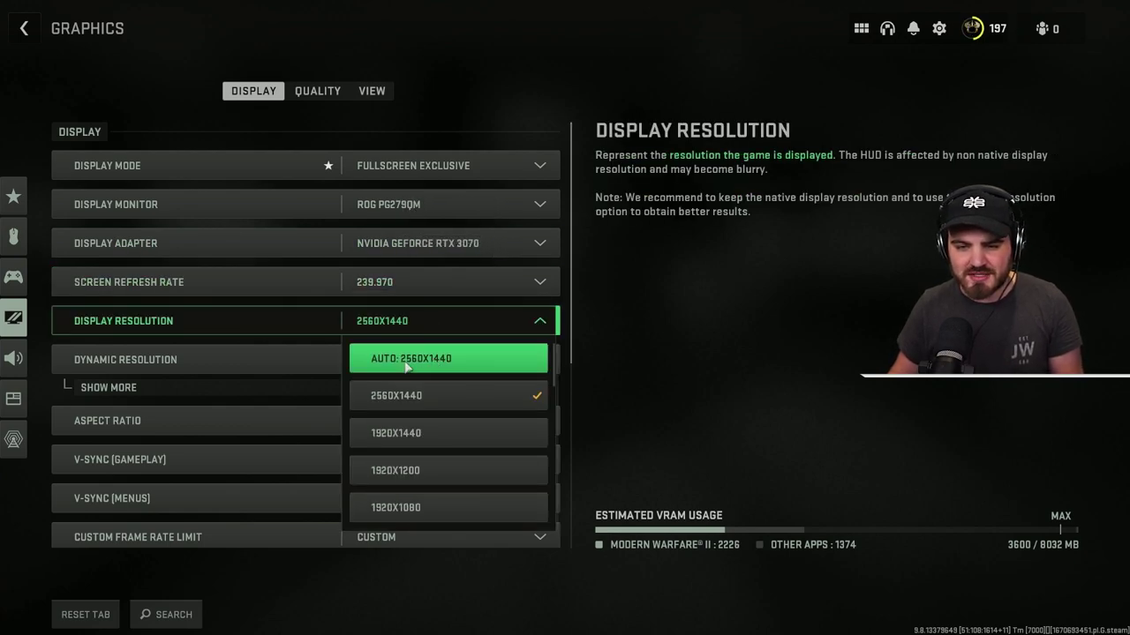
pyautogui.click(401, 279)
pyautogui.click(397, 282)
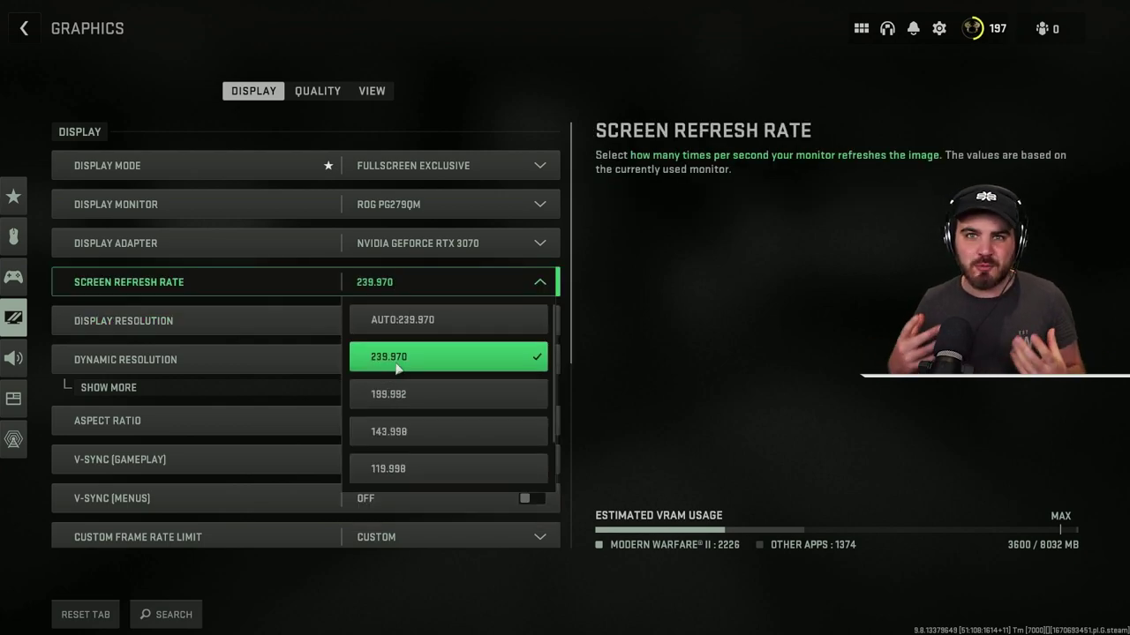
pyautogui.click(430, 280)
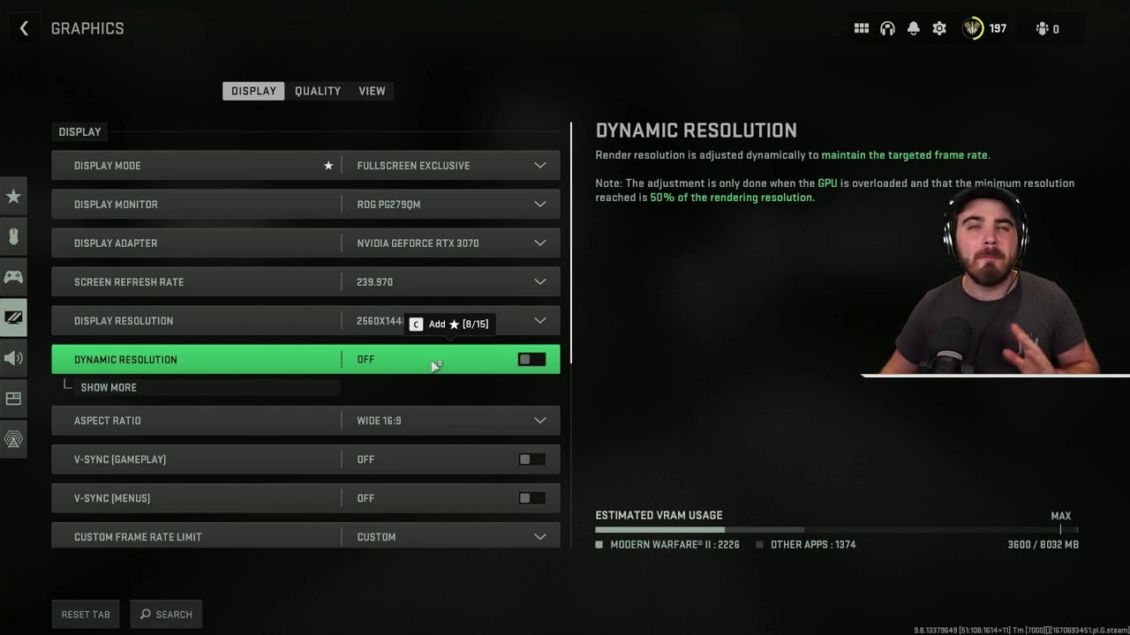
# Step: Set the aspect ratio to Wide 16:9
pyautogui.click(453, 430)
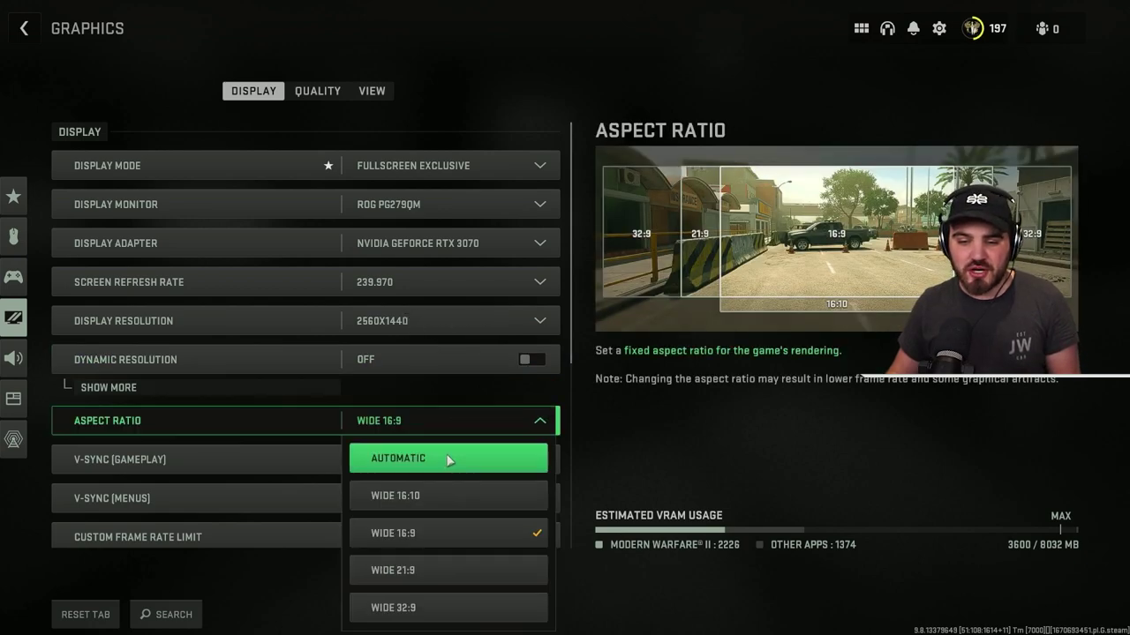
pyautogui.click(438, 533)
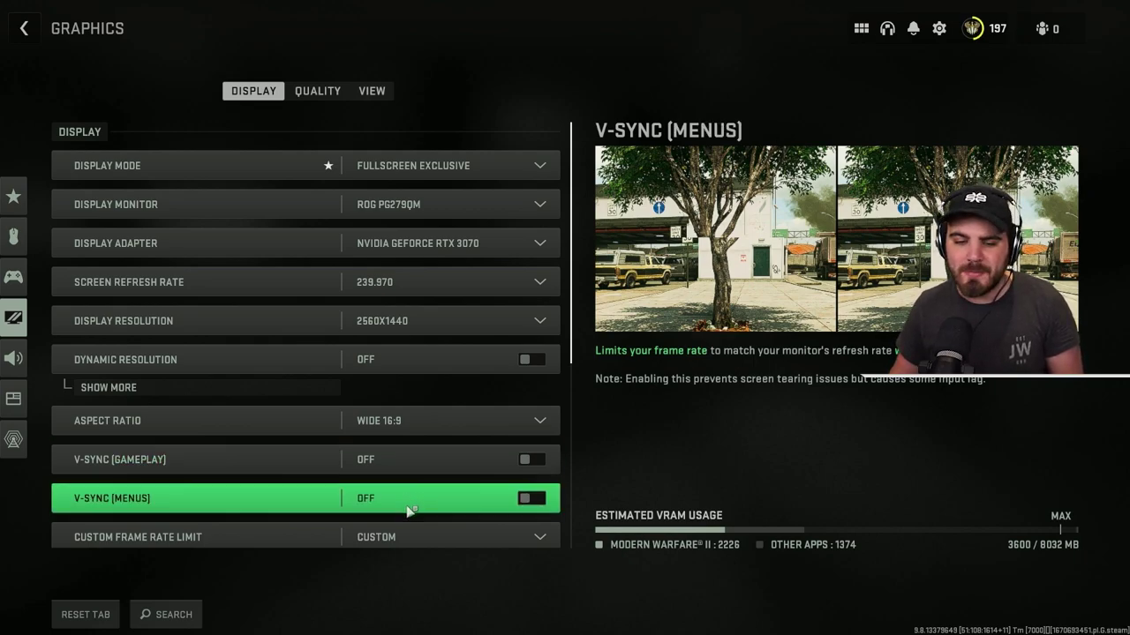
# Step: Review the custom frame rate limit options and expand the detailed limits beneath that setting
pyautogui.scroll(-3, 406, 503)
pyautogui.scroll(-1, 397, 441)
pyautogui.click(418, 392)
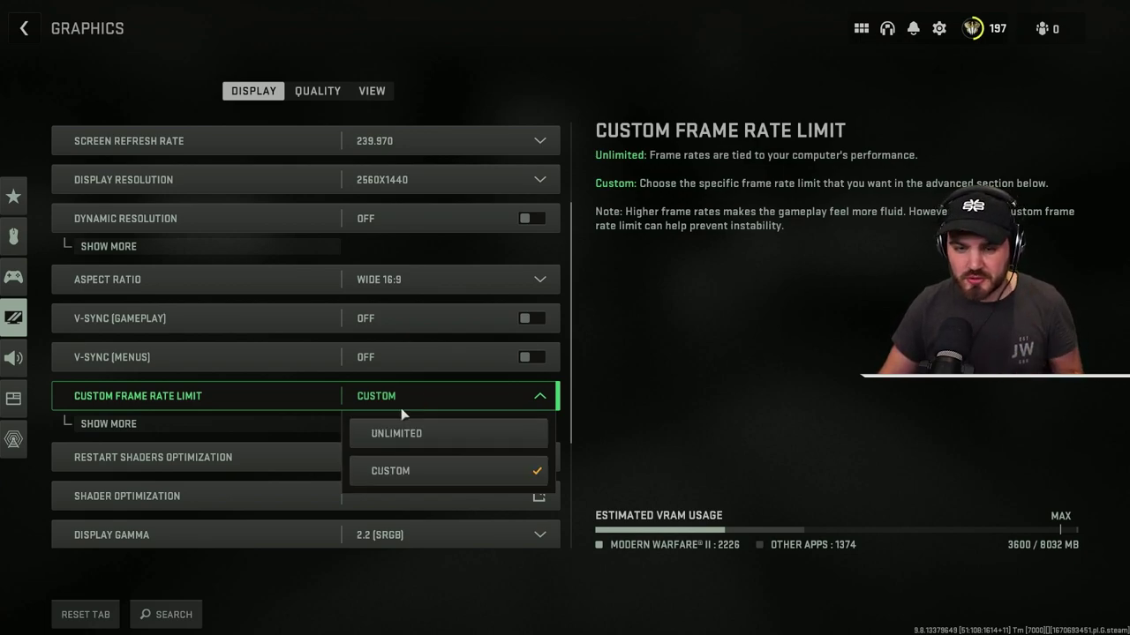
pyautogui.click(400, 406)
pyautogui.click(223, 428)
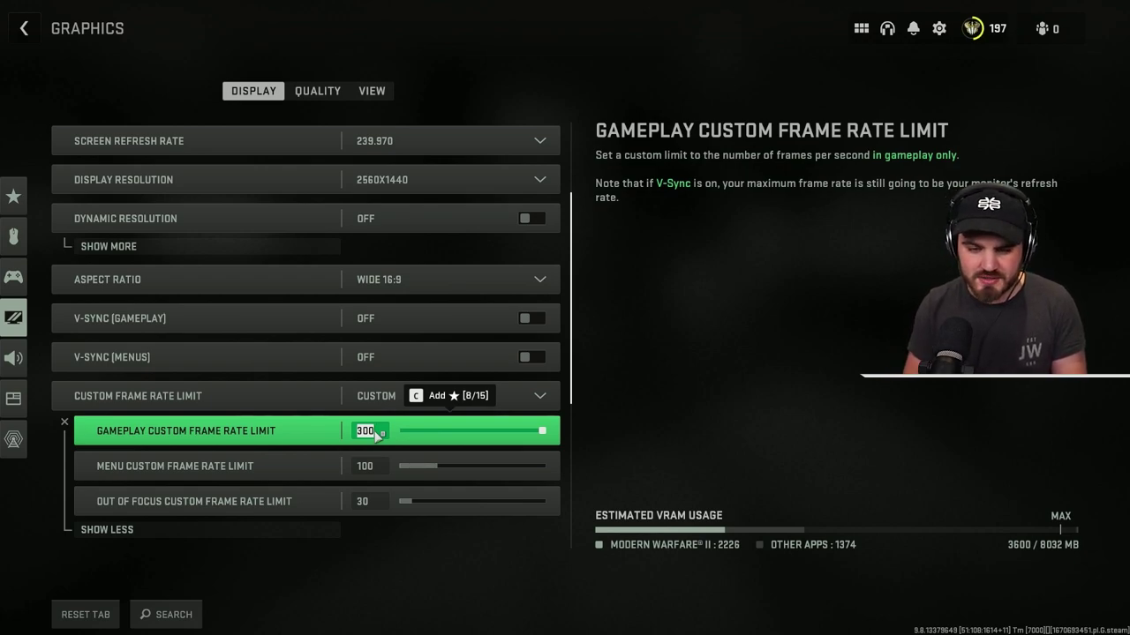
# Step: Try 240 and 60 as example values for the gameplay custom frame rate limit
pyautogui.write('240')
pyautogui.press('BackSpace')
pyautogui.press('BackSpace')
pyautogui.press('BackSpace')
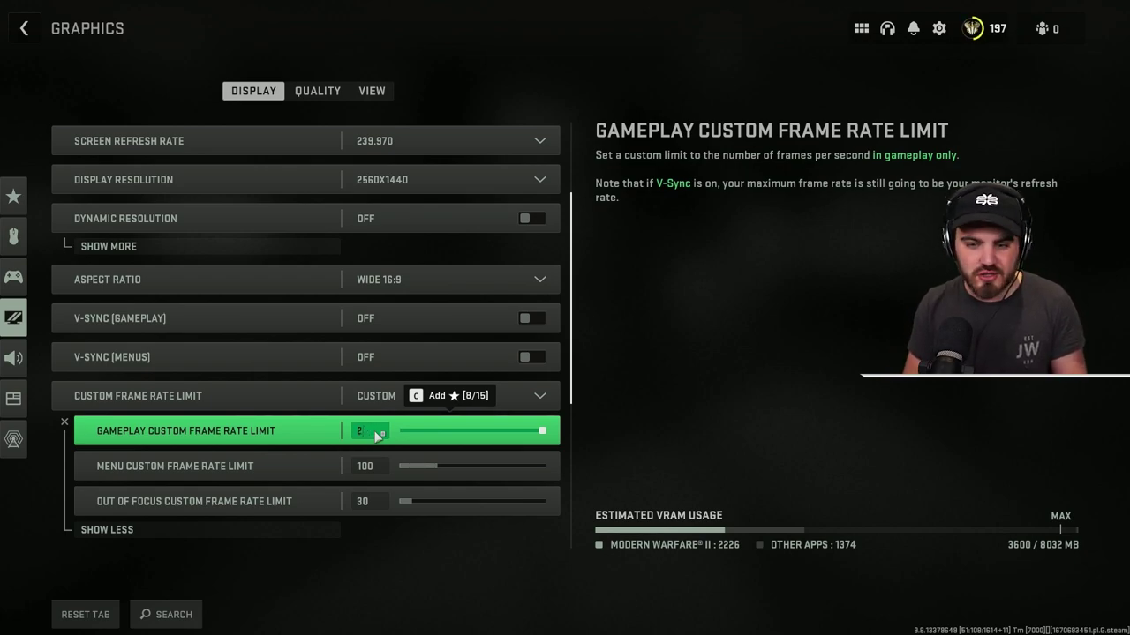
pyautogui.write('14')
pyautogui.press('BackSpace')
pyautogui.press('BackSpace')
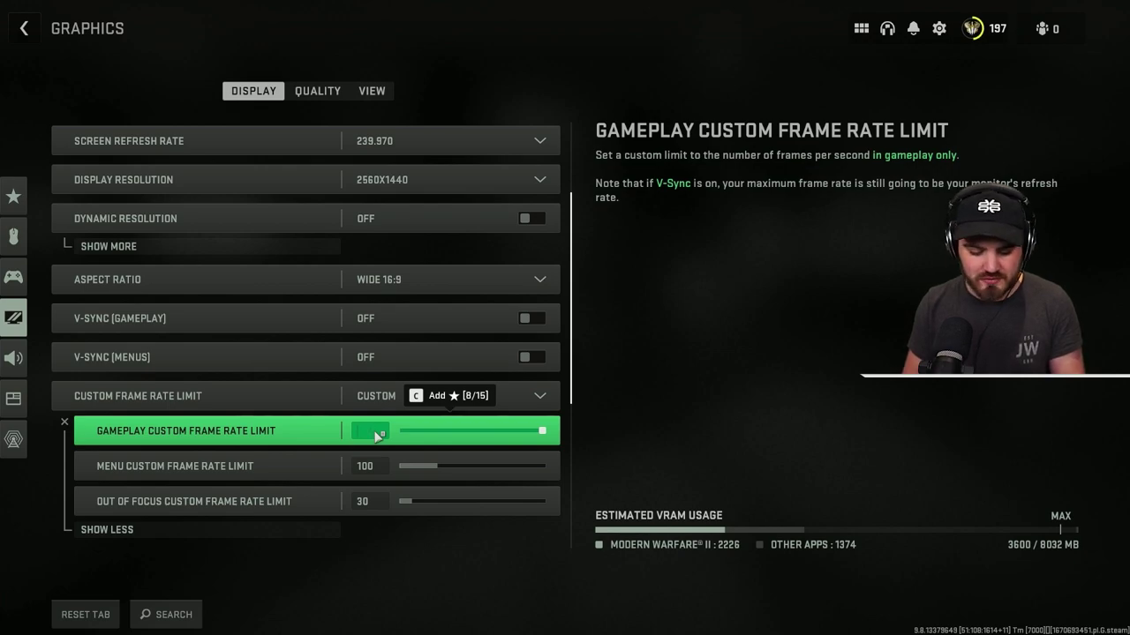
pyautogui.write('60')
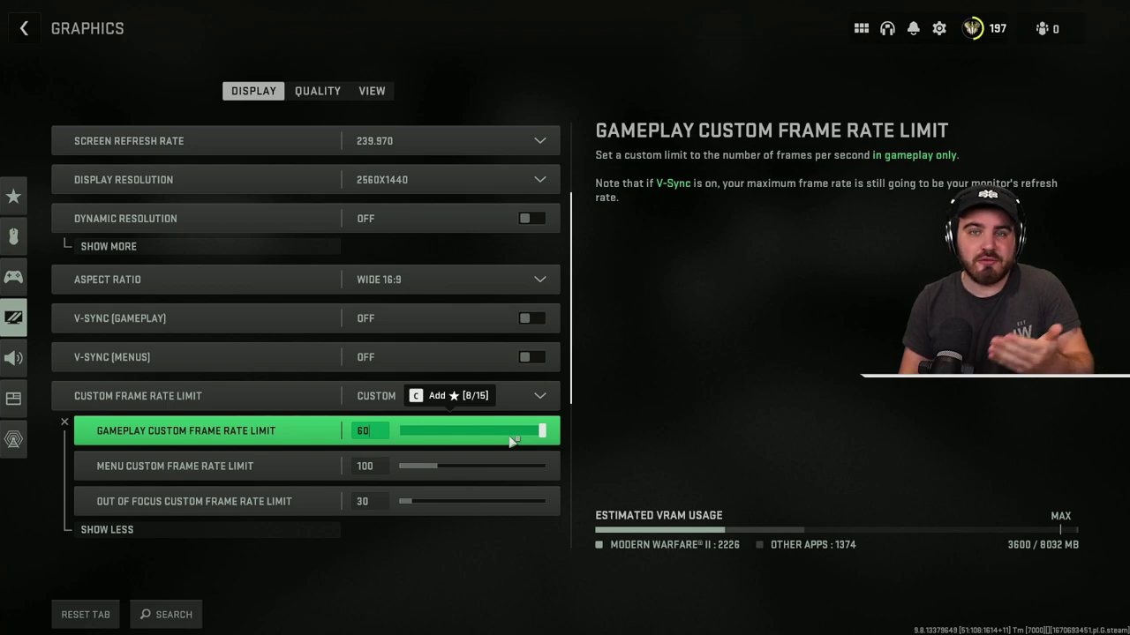
# Step: Set the gameplay custom frame rate limit to 300 and collapse the detailed frame rate limits
pyautogui.press('BackSpace')
pyautogui.press('BackSpace')
pyautogui.write('300')
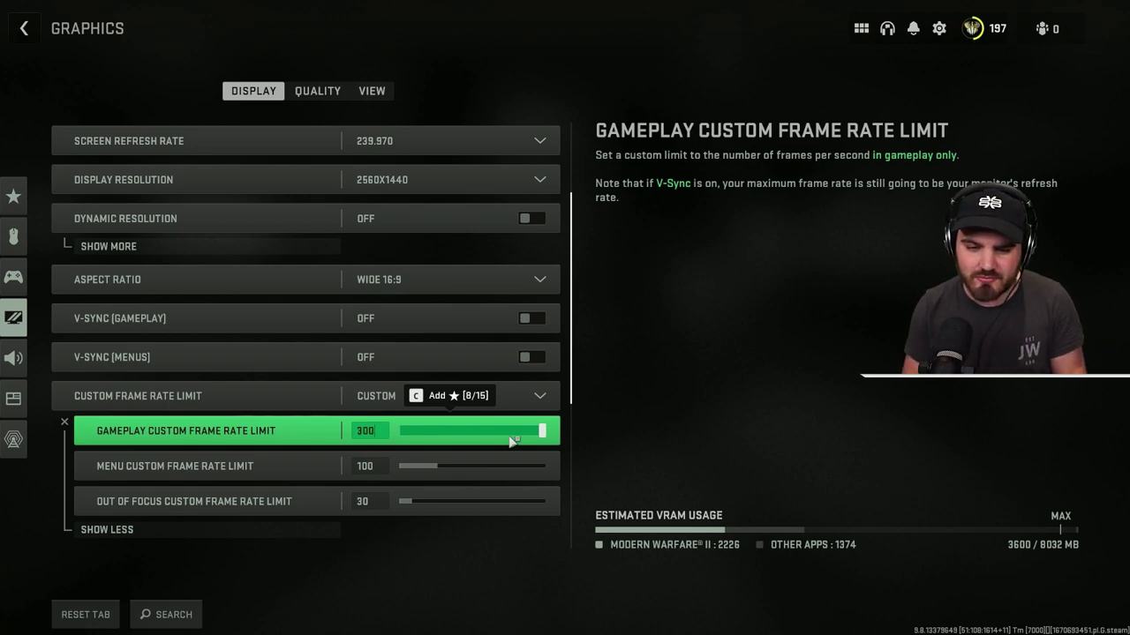
pyautogui.press('Return')
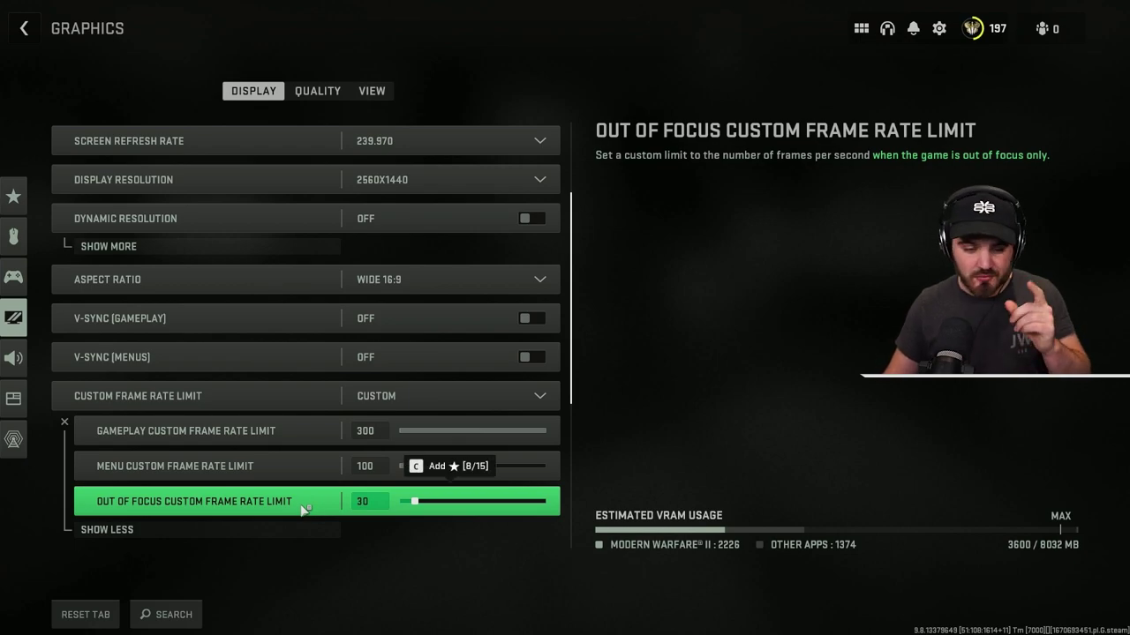
pyautogui.click(243, 529)
# Step: Review the display gamma options and the brightness calibration screen, then return to the display settings
pyautogui.scroll(-1, 215, 534)
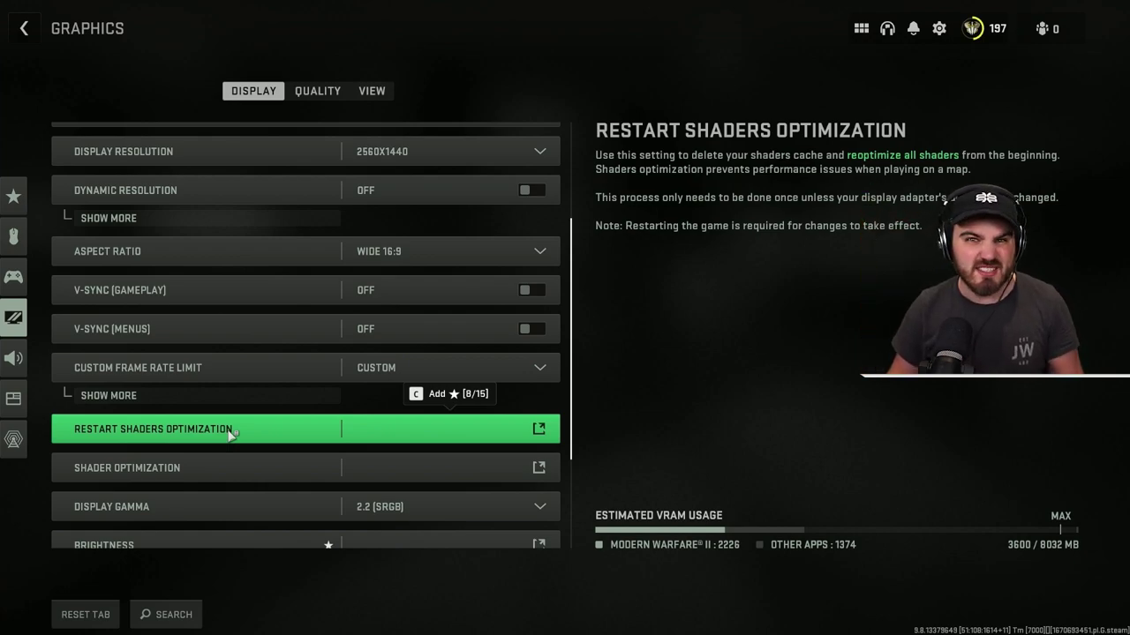
pyautogui.click(264, 469)
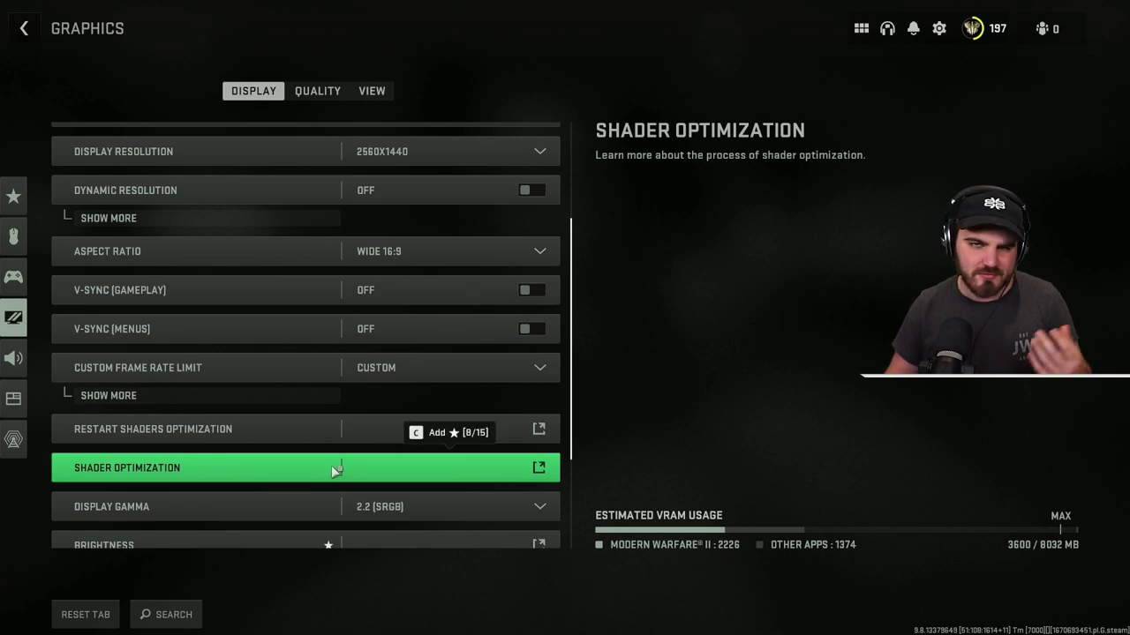
pyautogui.scroll(-1, 332, 465)
pyautogui.click(415, 478)
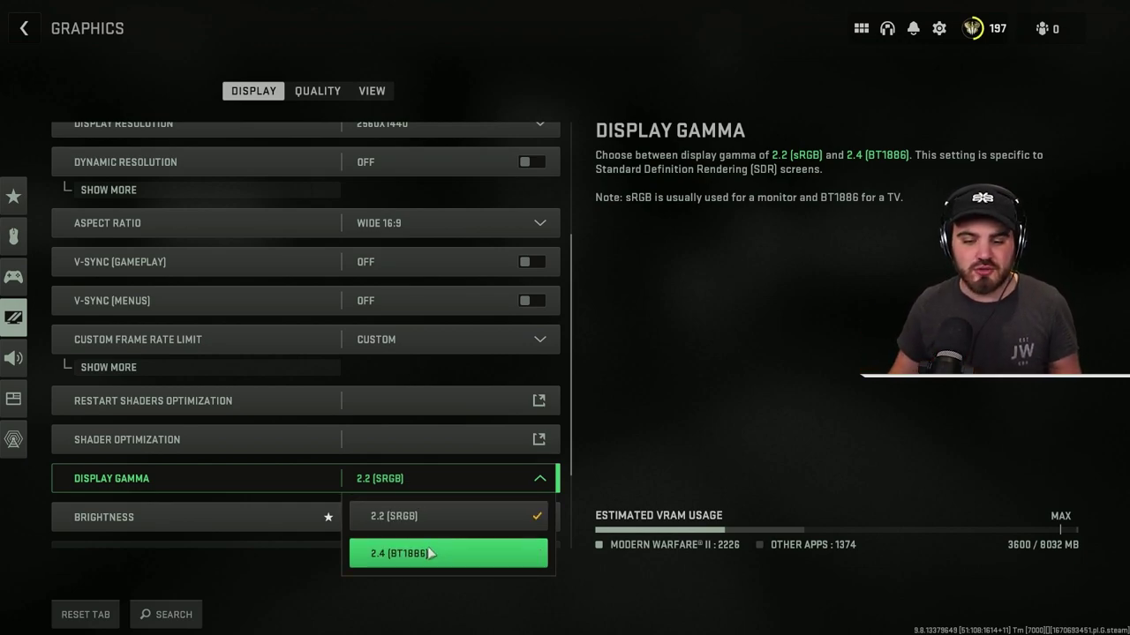
pyautogui.scroll(-1, 423, 504)
pyautogui.click(411, 455)
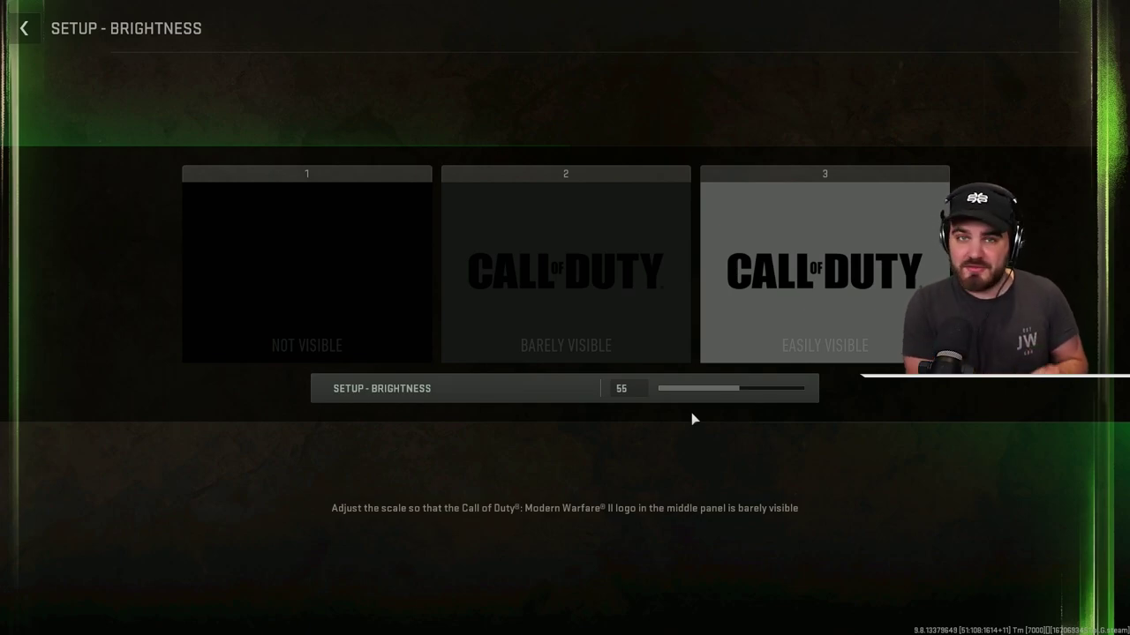
pyautogui.press('Escape')
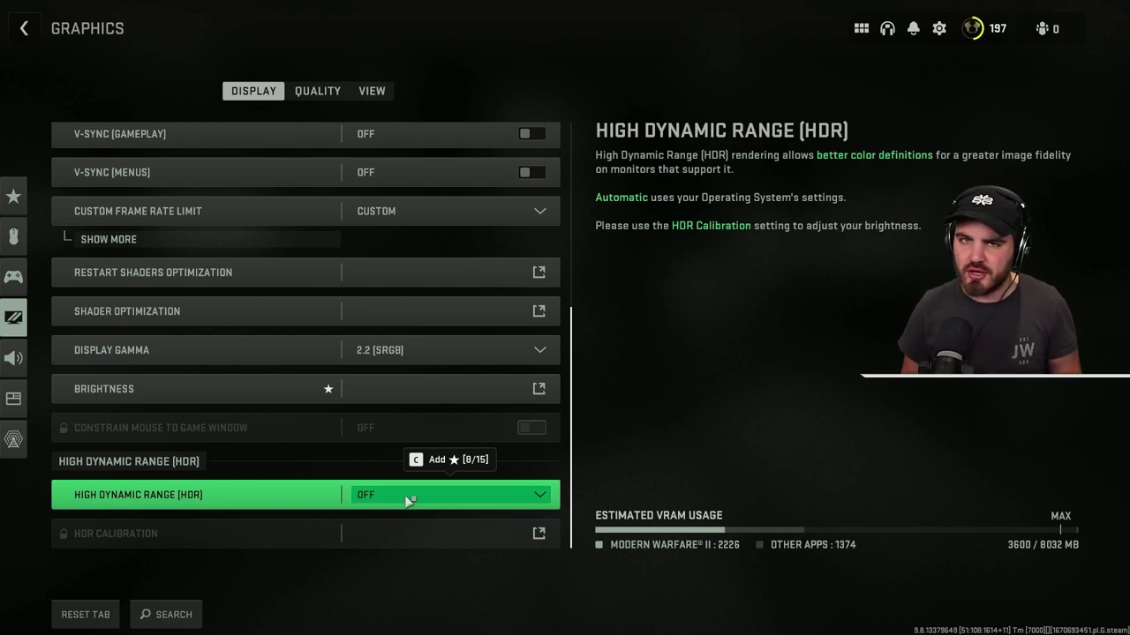
# Step: Switch to the quality settings and review the available quality presets
pyautogui.click(317, 90)
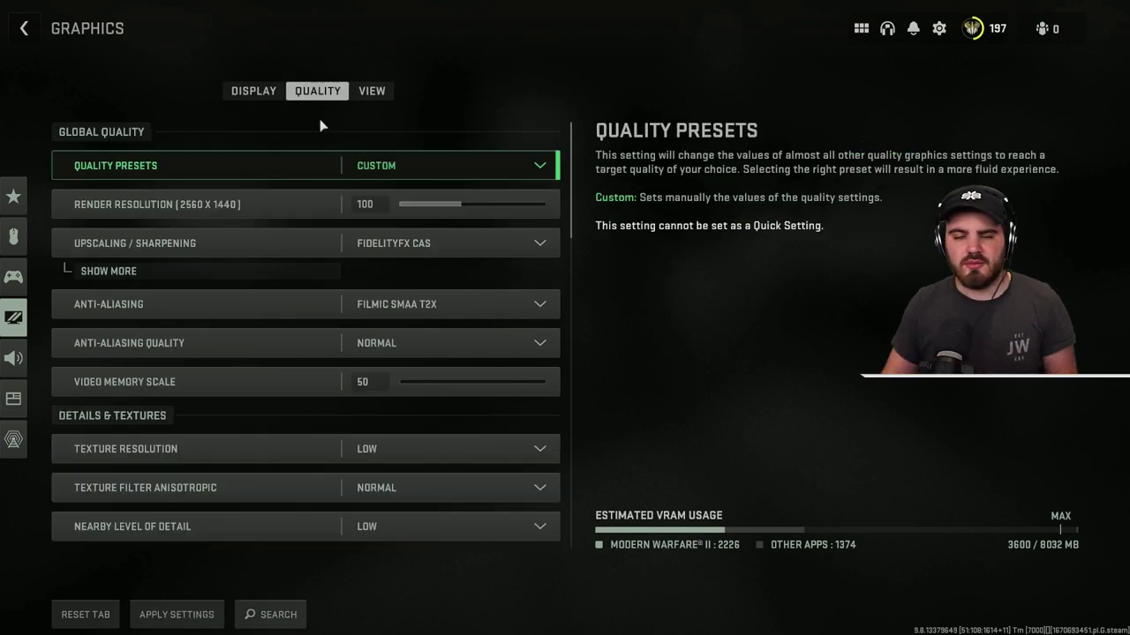
pyautogui.click(414, 170)
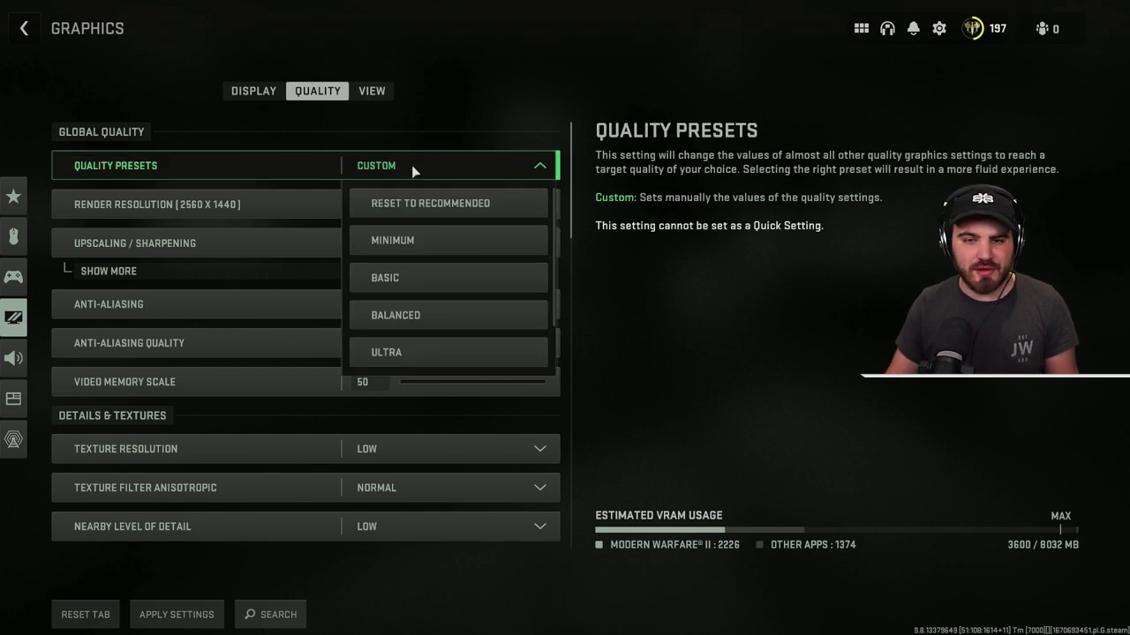
pyautogui.click(411, 165)
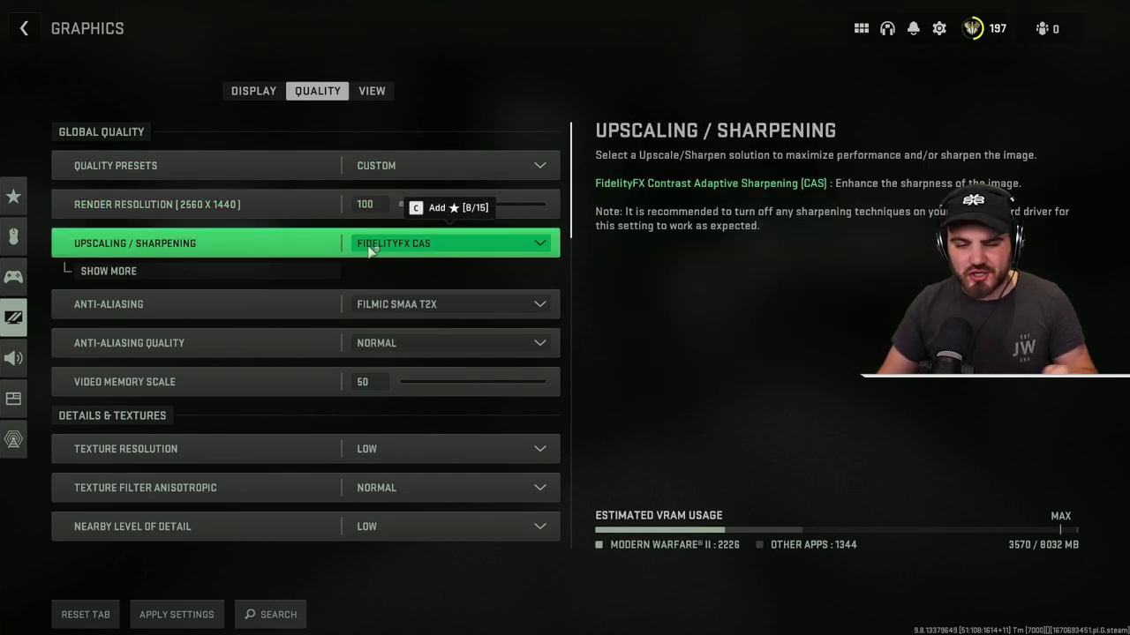
# Step: Set upscaling/sharpening to FidelityFX CAS and its strength to 70
pyautogui.click(371, 251)
pyautogui.scroll(-2, 446, 290)
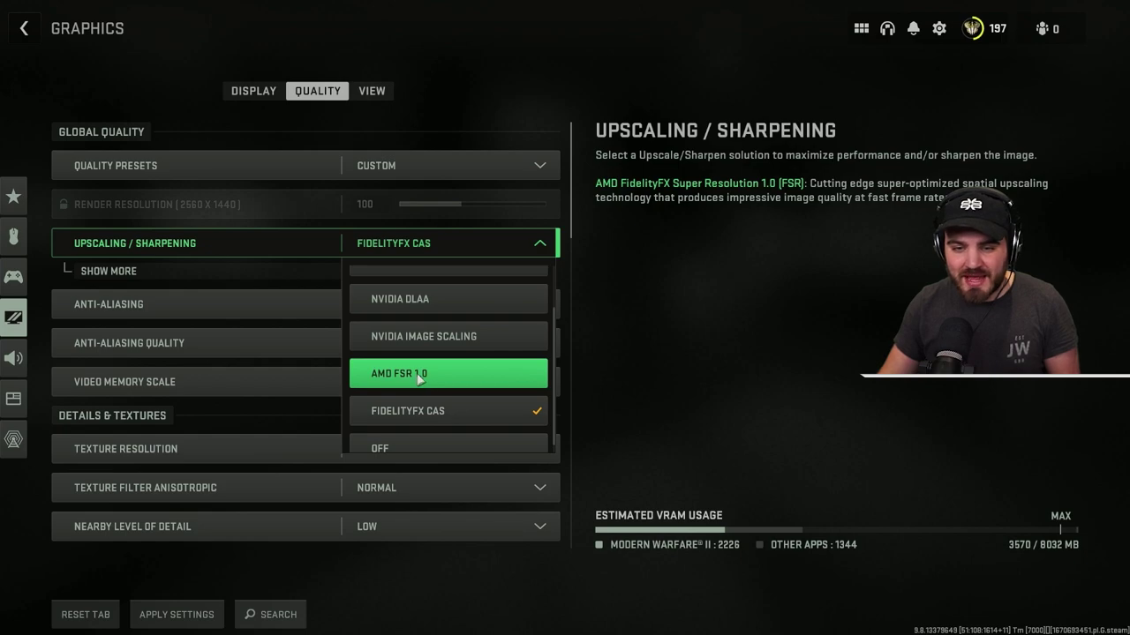
pyautogui.scroll(2, 421, 377)
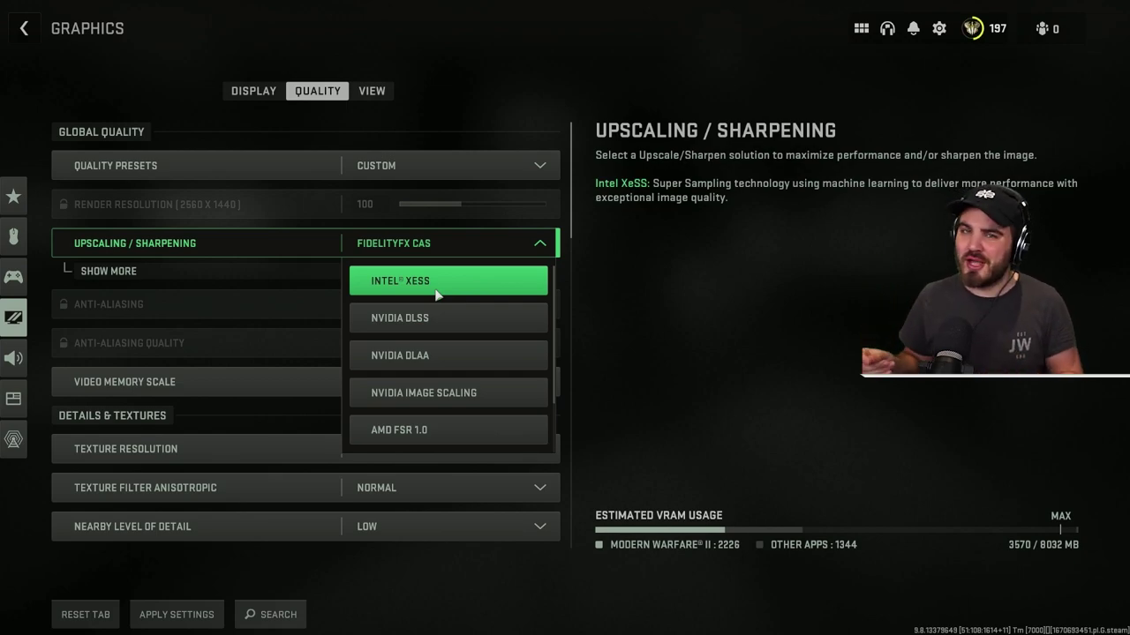
pyautogui.scroll(-2, 445, 353)
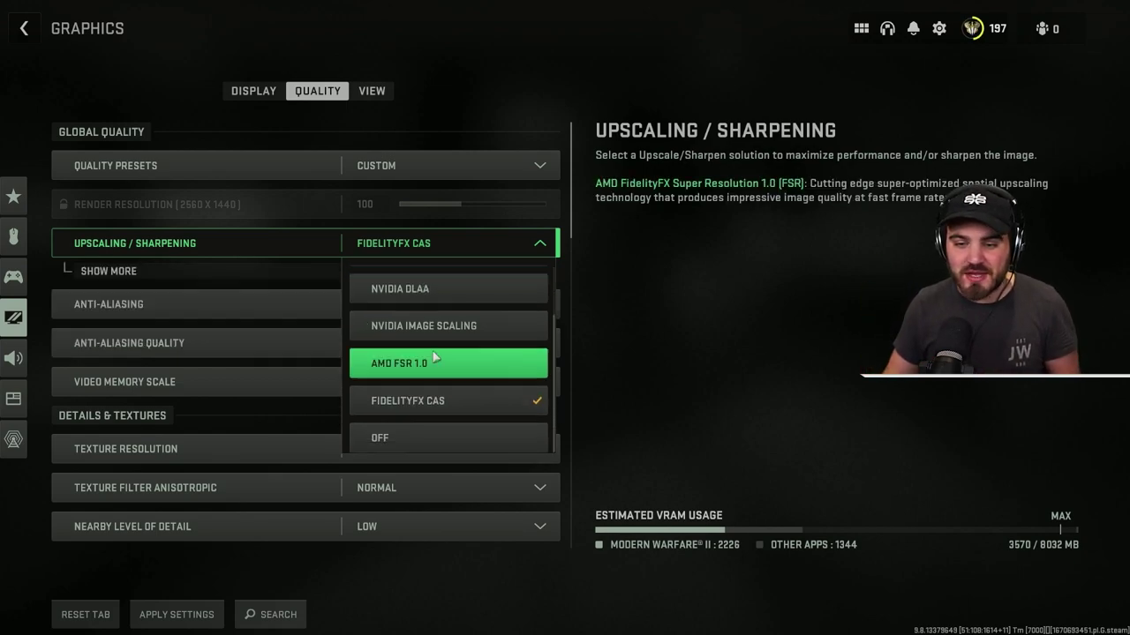
pyautogui.click(444, 405)
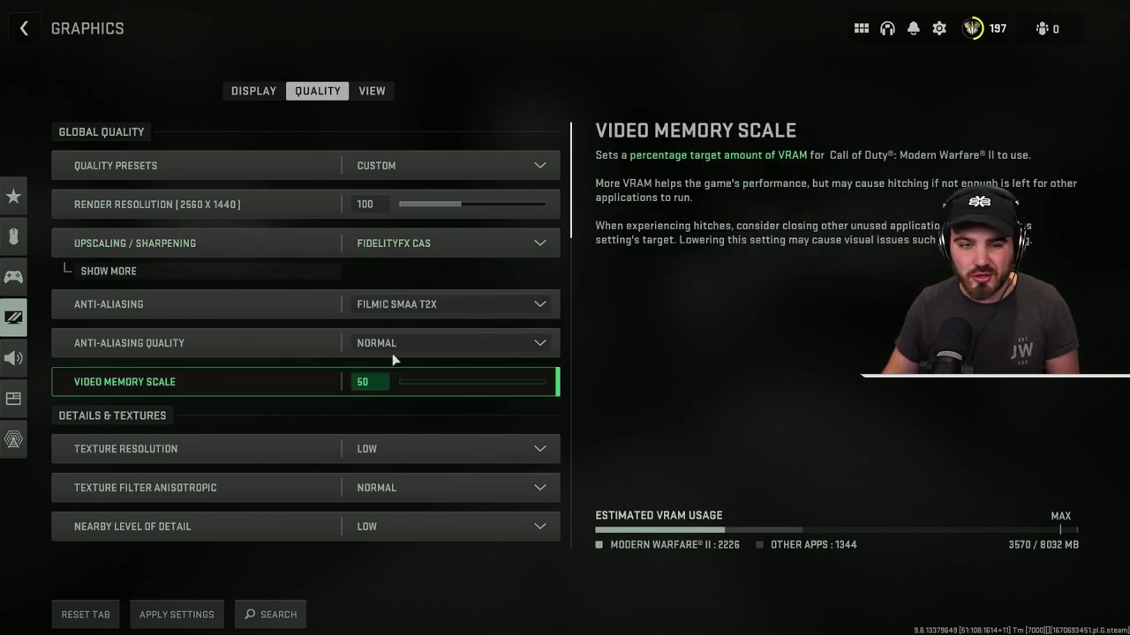
pyautogui.click(164, 271)
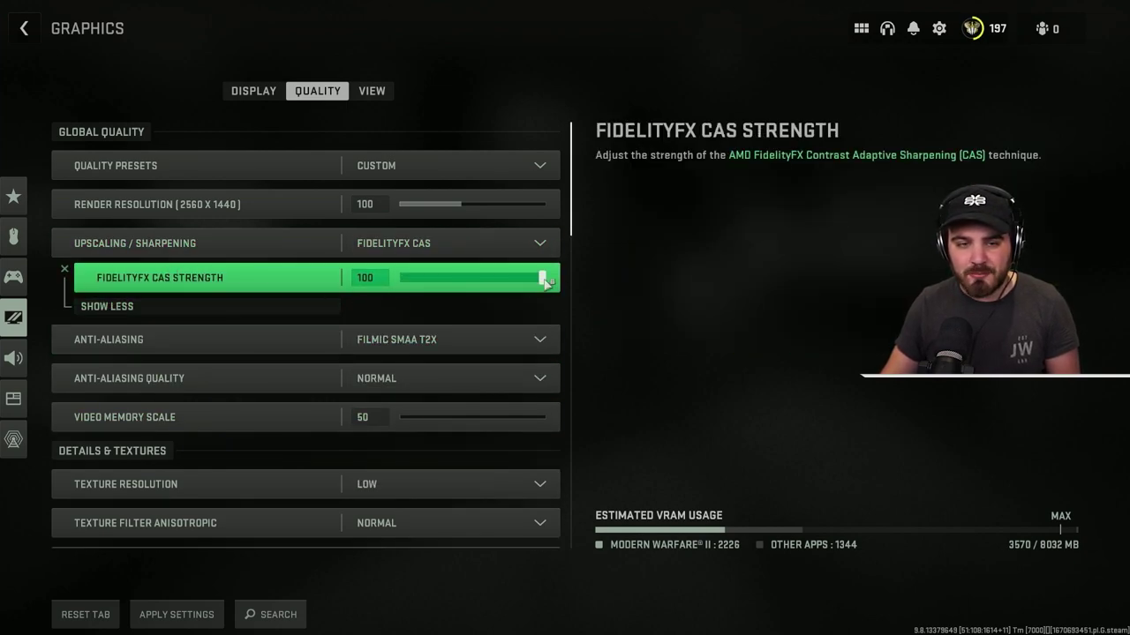
pyautogui.moveTo(543, 278); pyautogui.dragTo(506, 280)
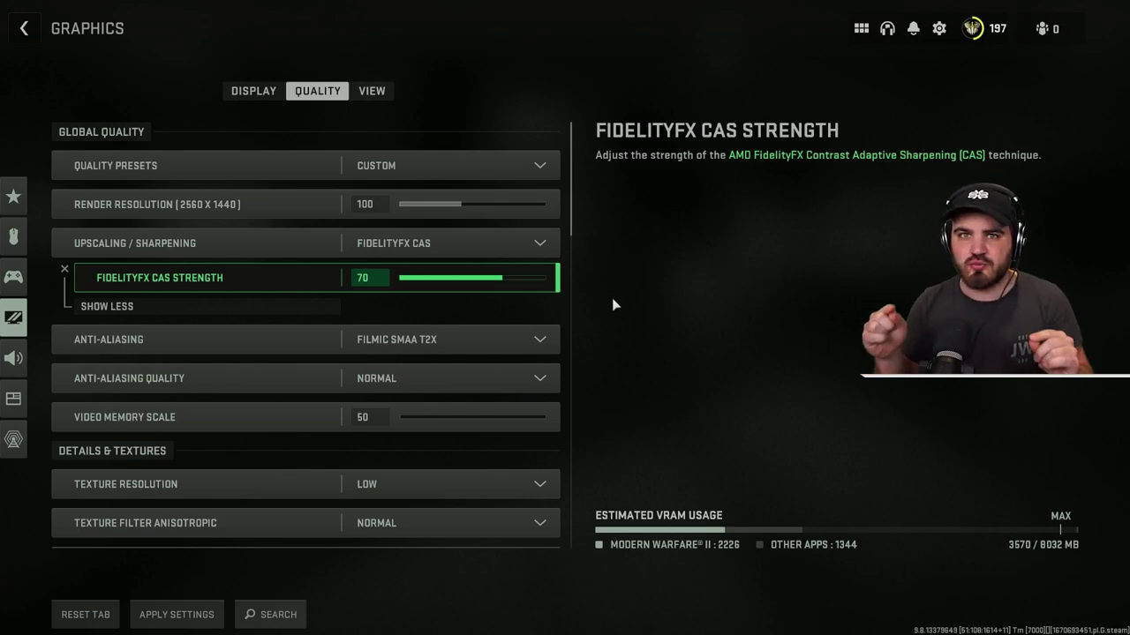
# Step: Review the anti-aliasing methods and choose Filmic SMAA T2X
pyautogui.click(432, 305)
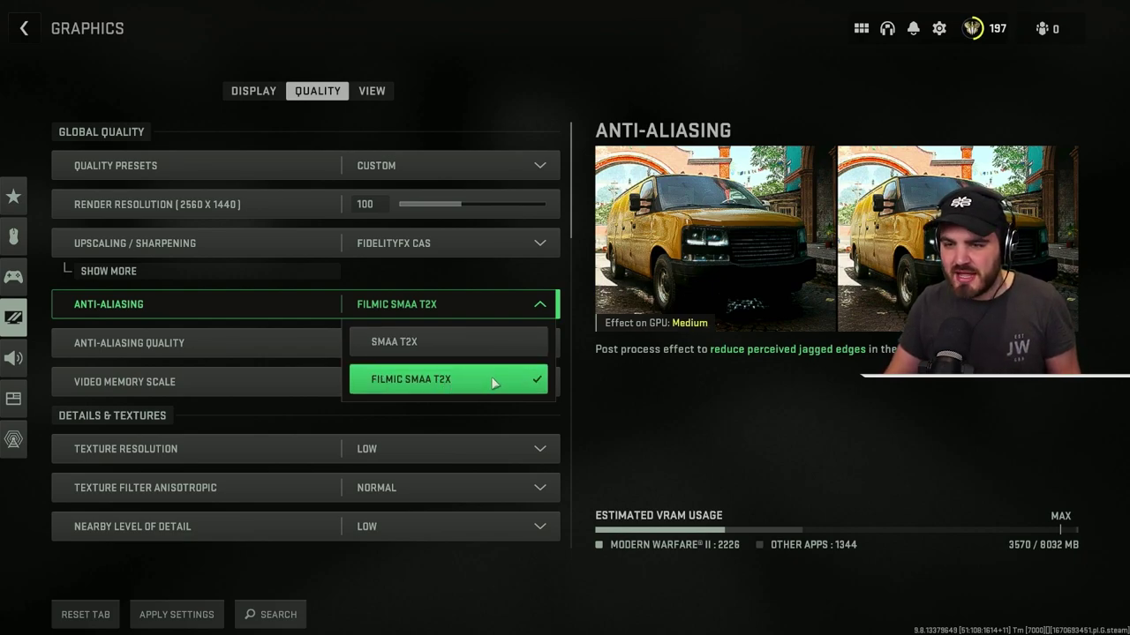
pyautogui.click(712, 314)
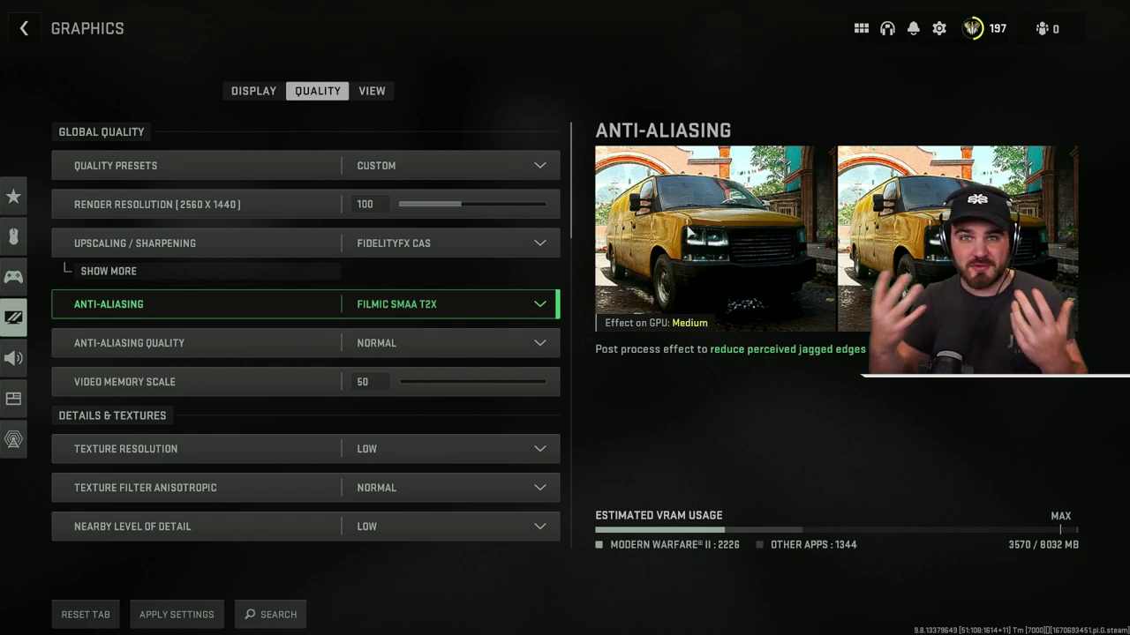
pyautogui.click(461, 300)
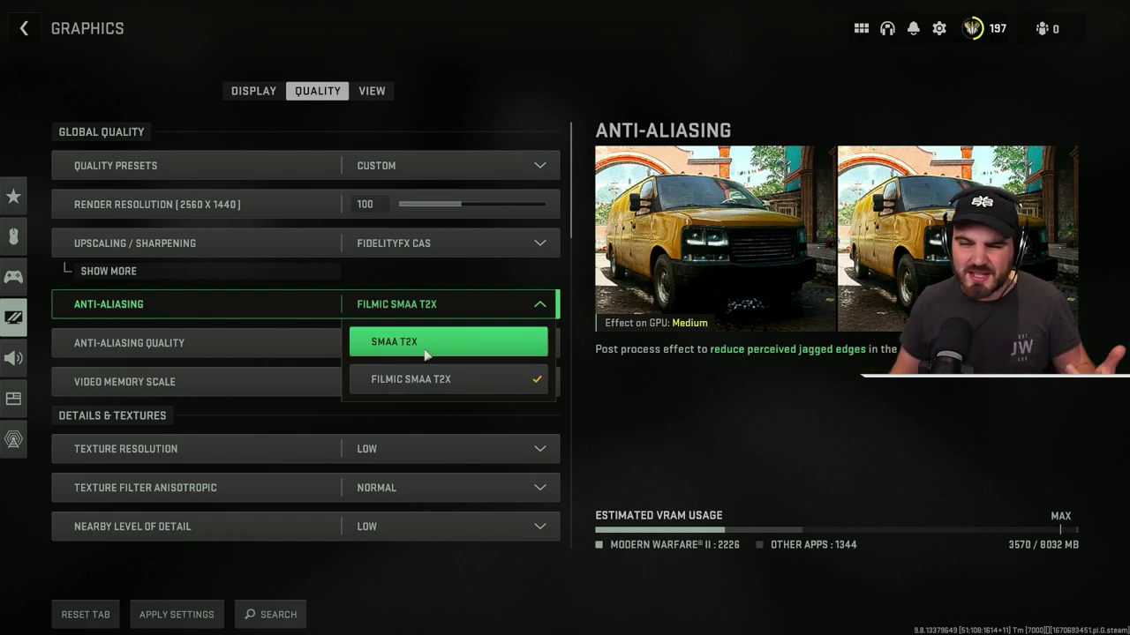
pyautogui.click(441, 381)
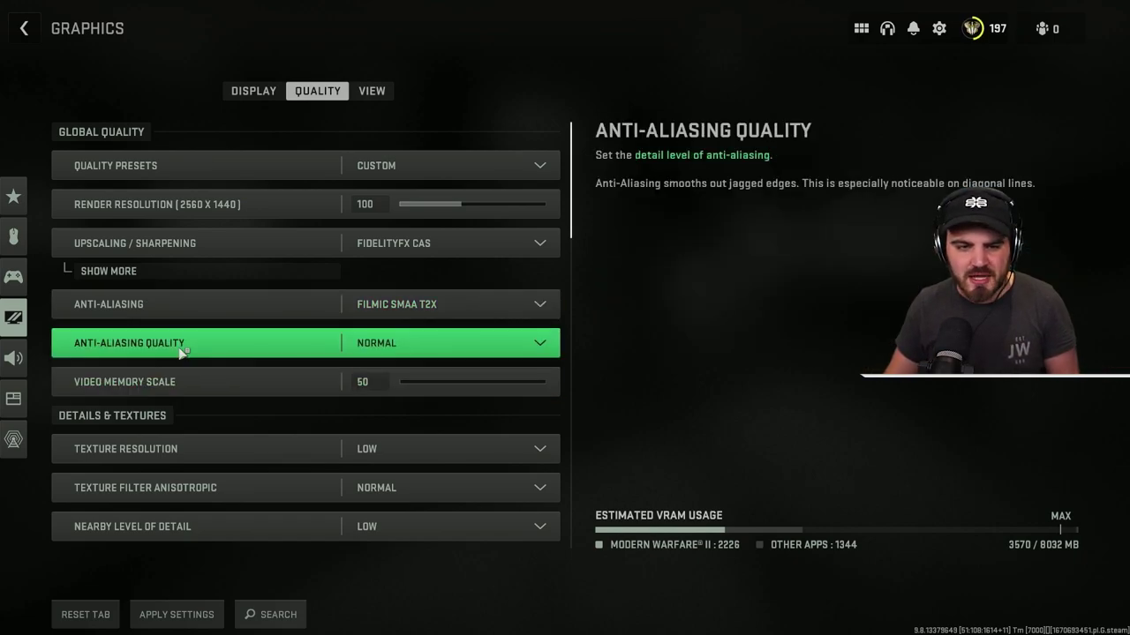
# Step: Set anti-aliasing quality to Normal, try the video memory scale at 90, and finish with the scale at 50
pyautogui.click(415, 349)
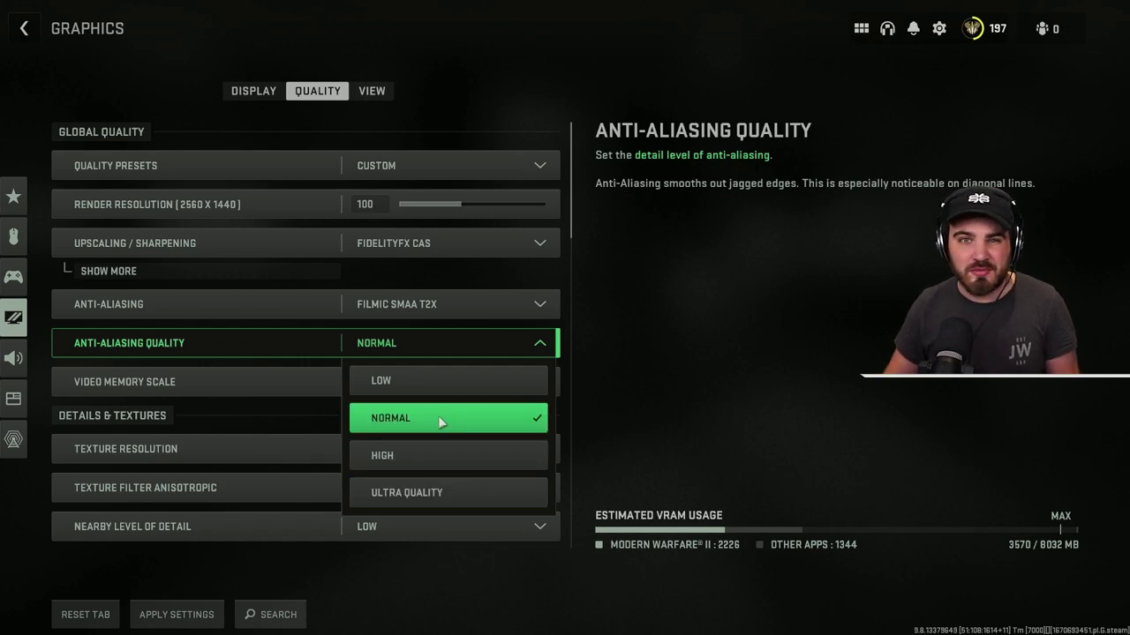
pyautogui.click(442, 423)
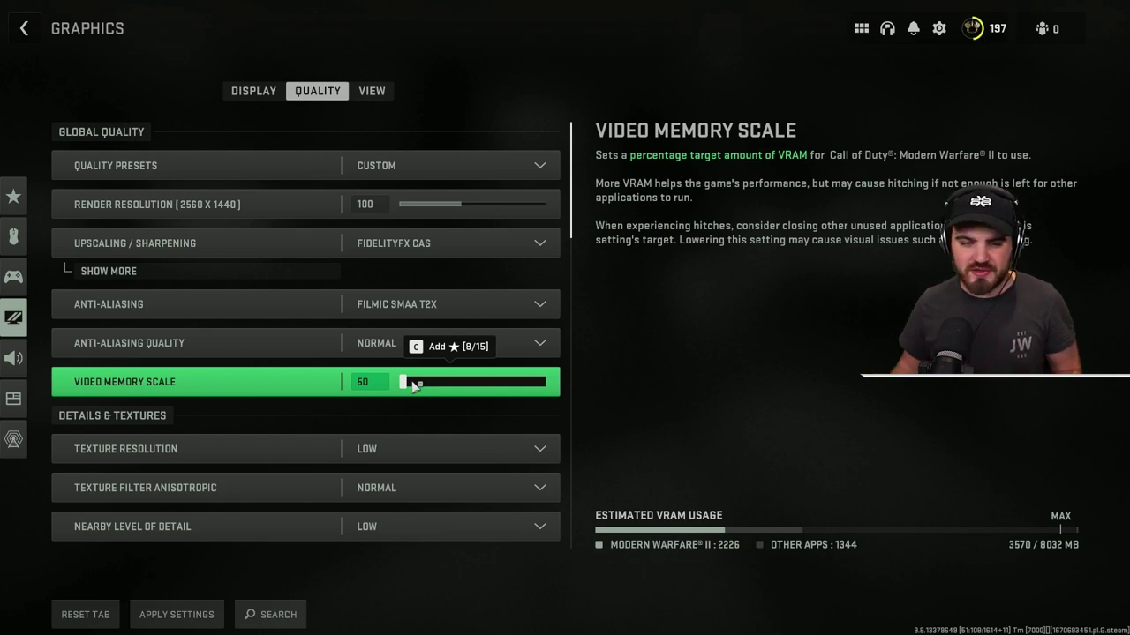
pyautogui.moveTo(413, 385); pyautogui.dragTo(570, 388)
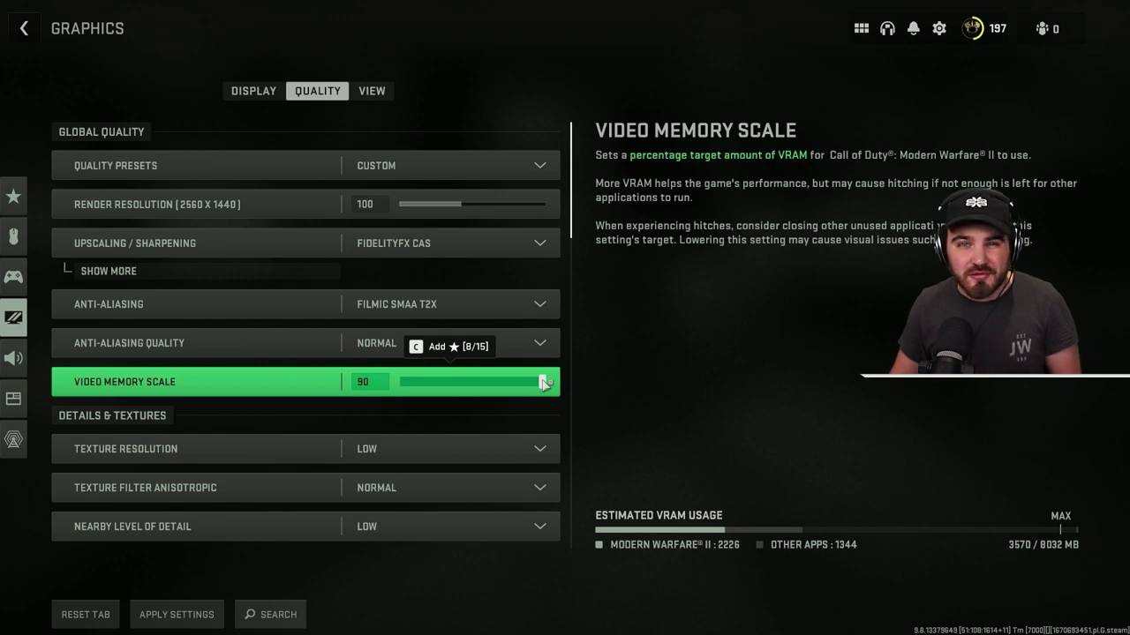
pyautogui.moveTo(545, 381); pyautogui.dragTo(397, 383)
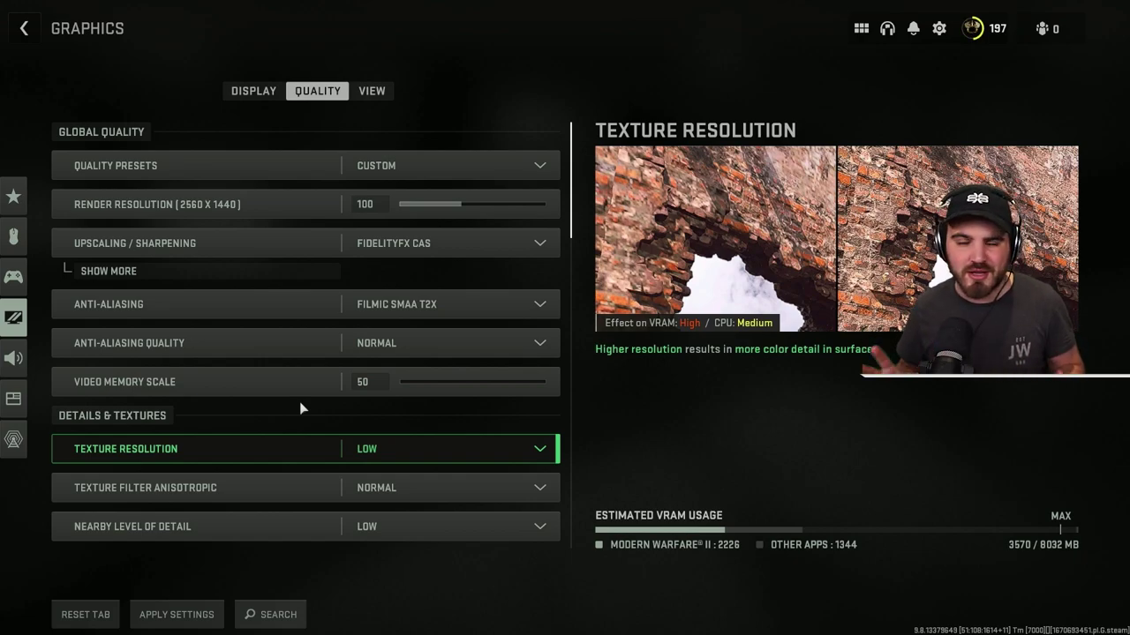
# Step: Set texture resolution to Low and the anisotropic texture filter to Normal under Details & Textures
pyautogui.scroll(-3, 300, 401)
pyautogui.click(383, 282)
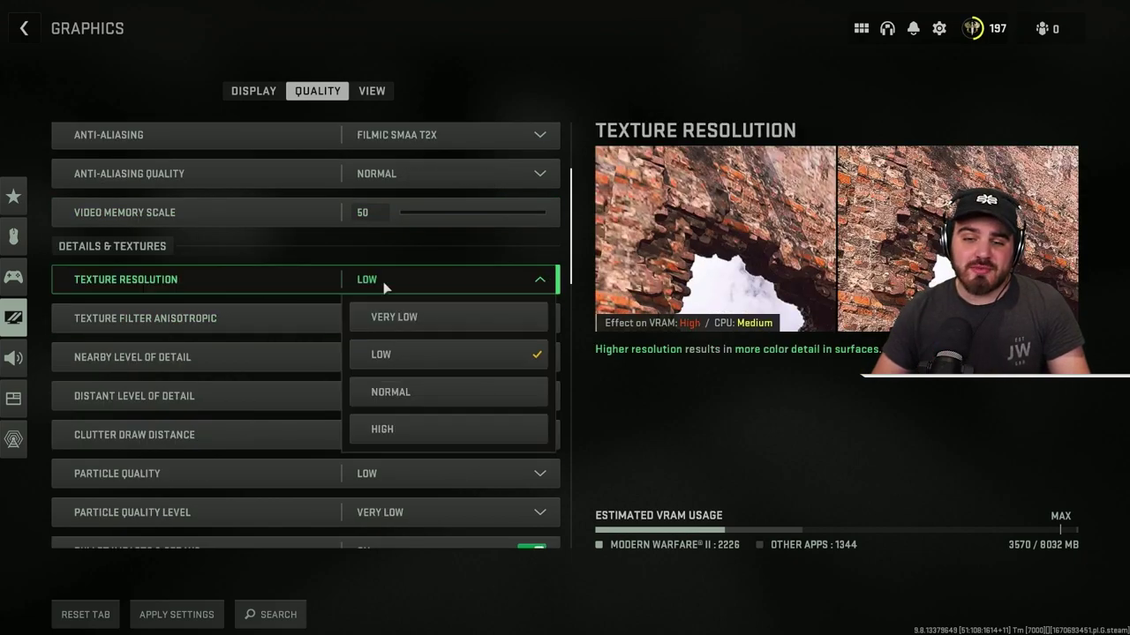
pyautogui.click(433, 357)
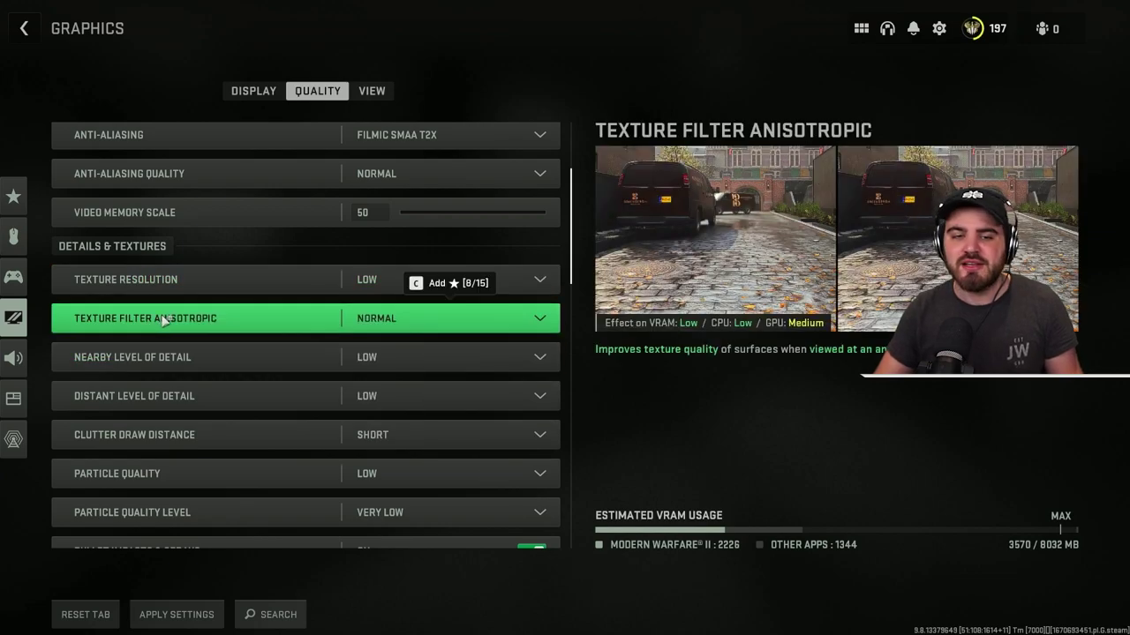
pyautogui.click(409, 322)
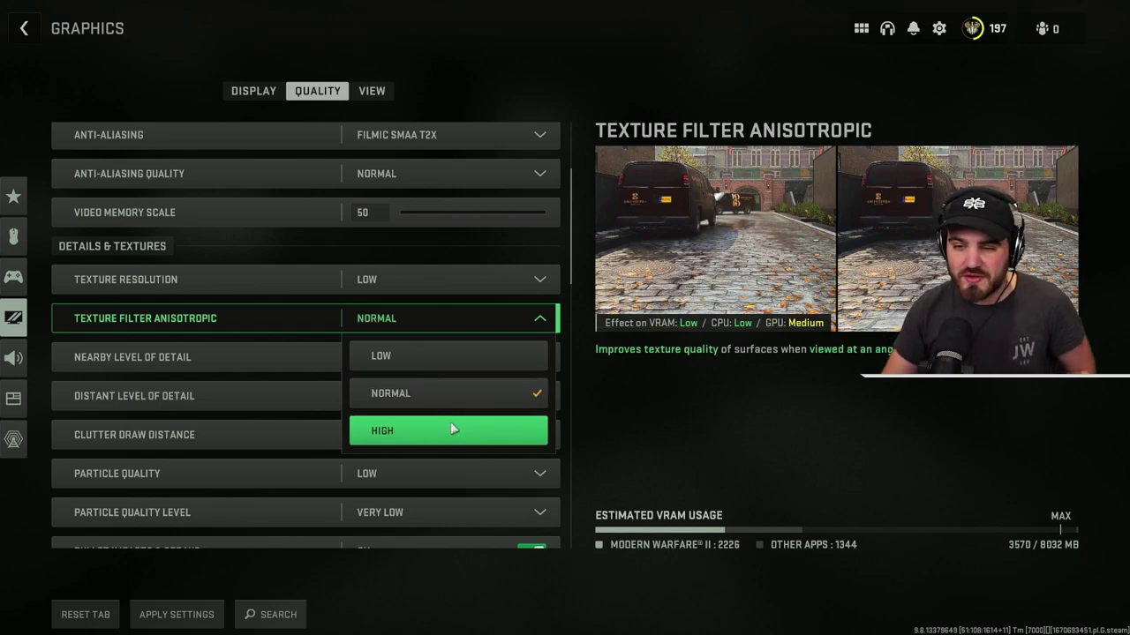
pyautogui.click(408, 391)
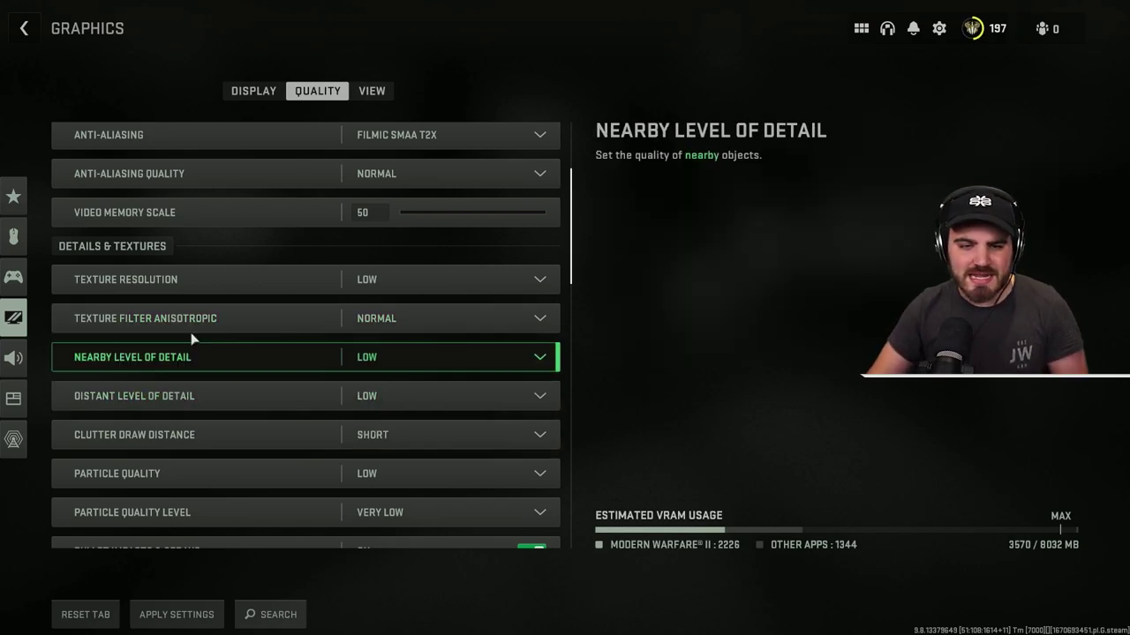
# Step: Review the options for nearby level of detail, distant level of detail and clutter draw distance
pyautogui.click(372, 354)
pyautogui.click(229, 396)
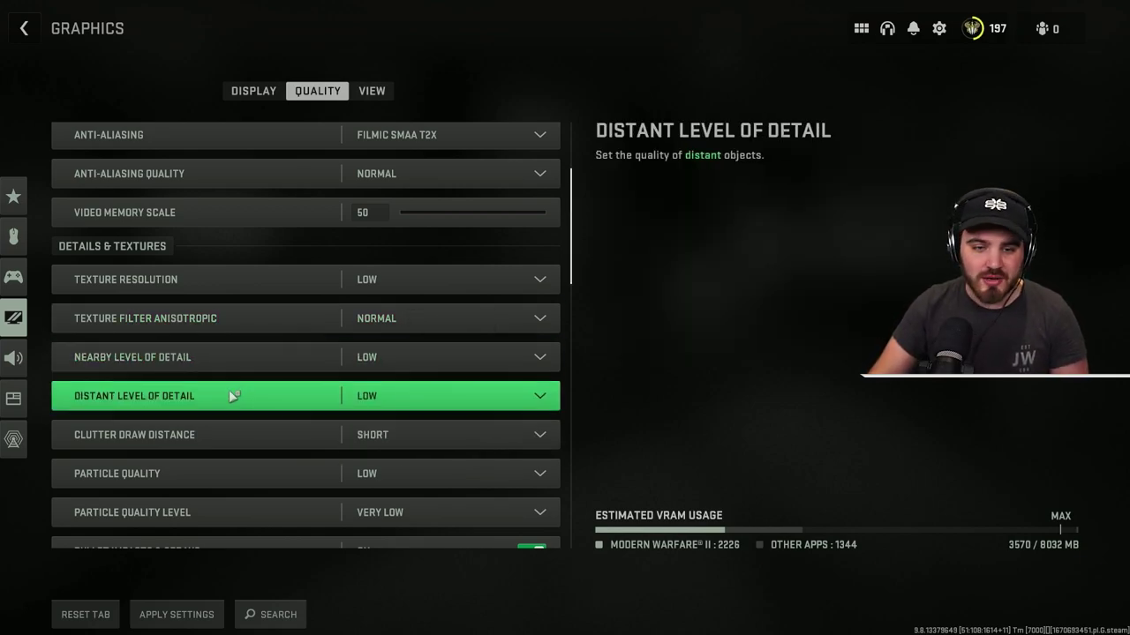
pyautogui.click(230, 396)
pyautogui.click(389, 397)
pyautogui.click(263, 430)
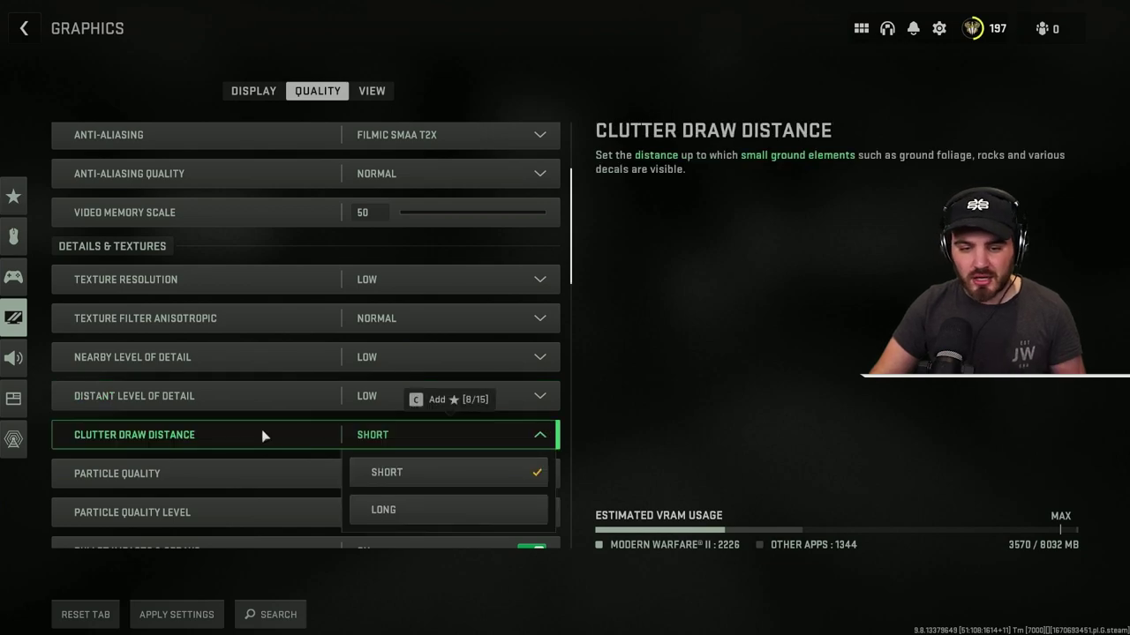
pyautogui.click(390, 430)
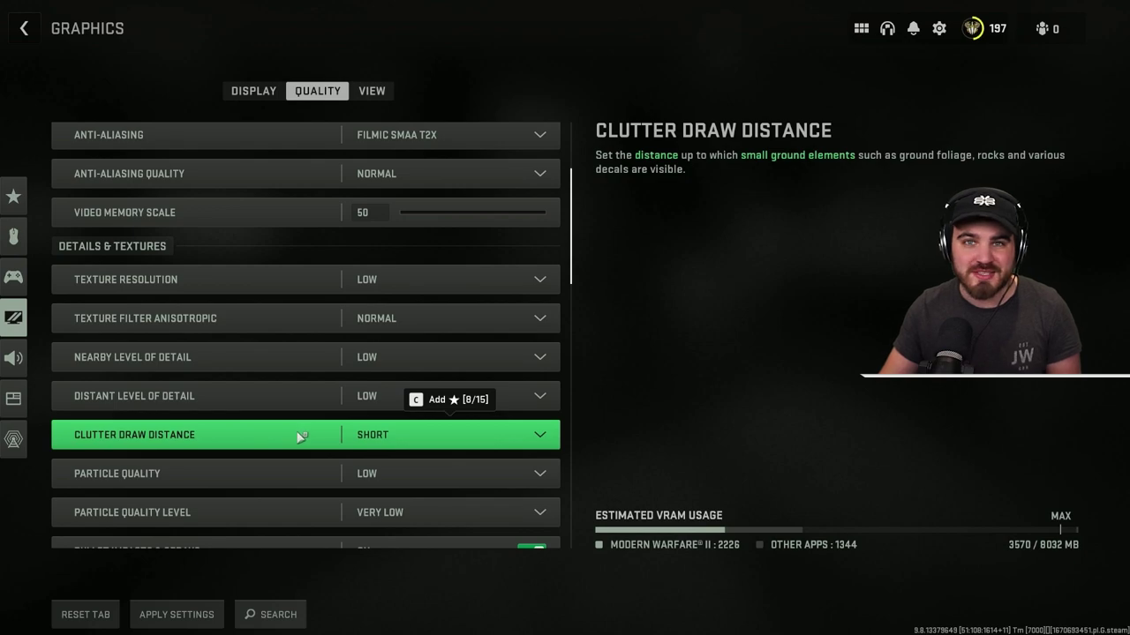
# Step: Review the particle quality options and choose Low
pyautogui.scroll(-1, 298, 436)
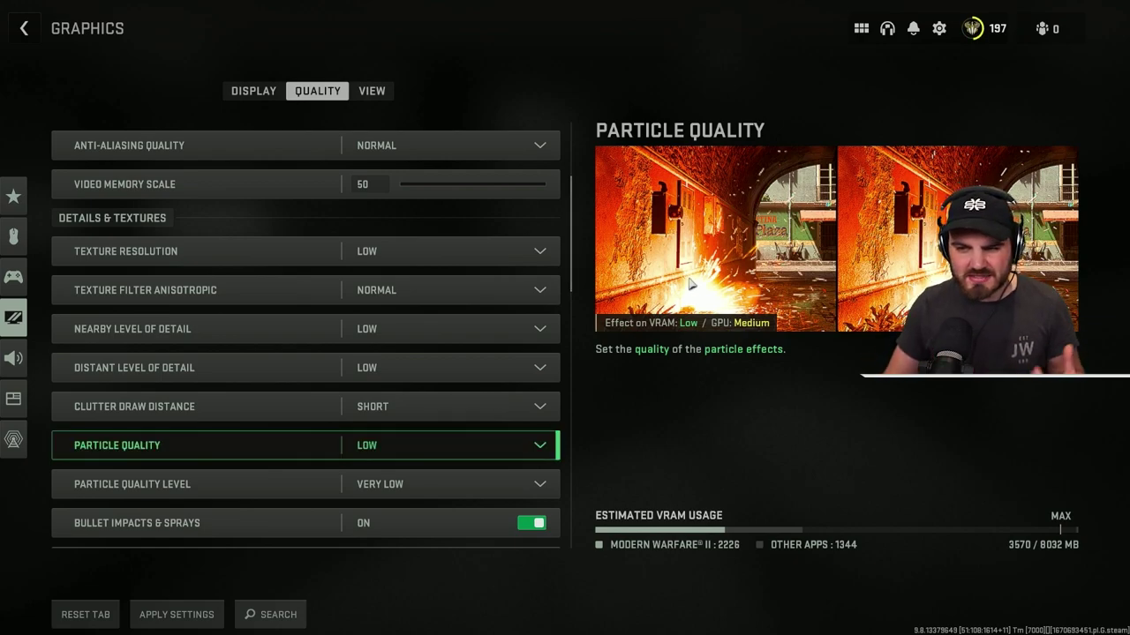
pyautogui.click(451, 453)
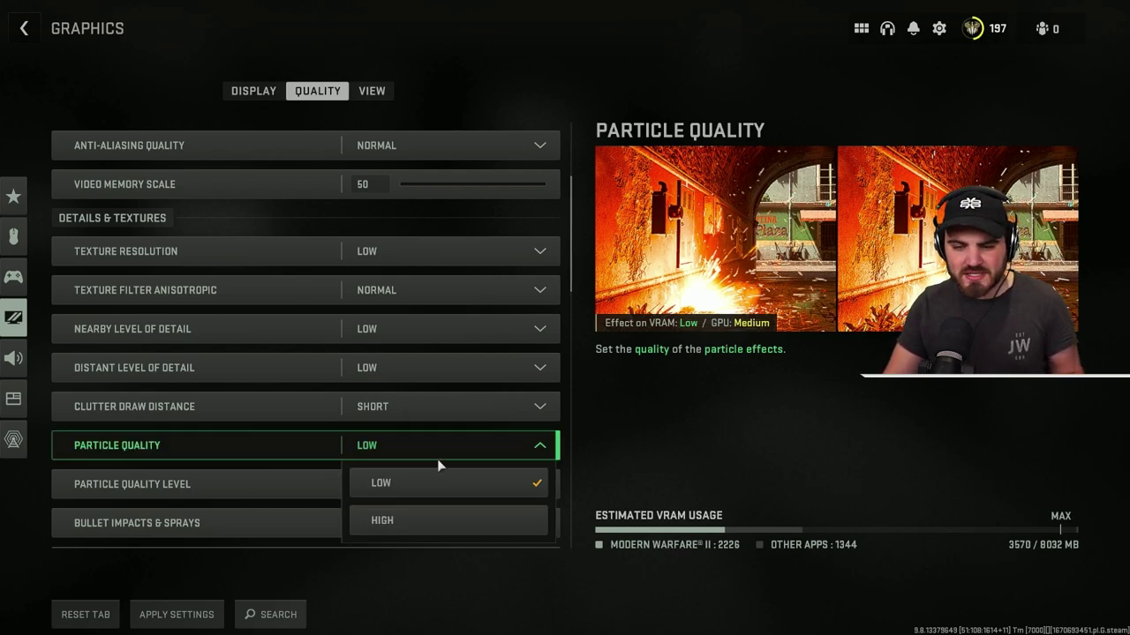
pyautogui.click(441, 458)
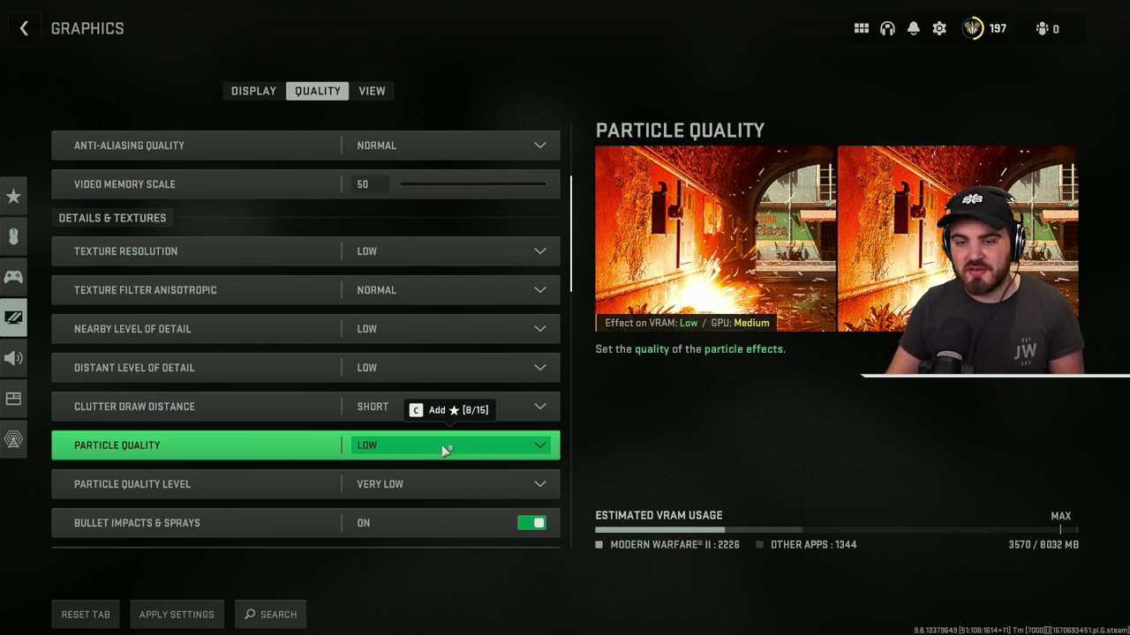
pyautogui.click(450, 451)
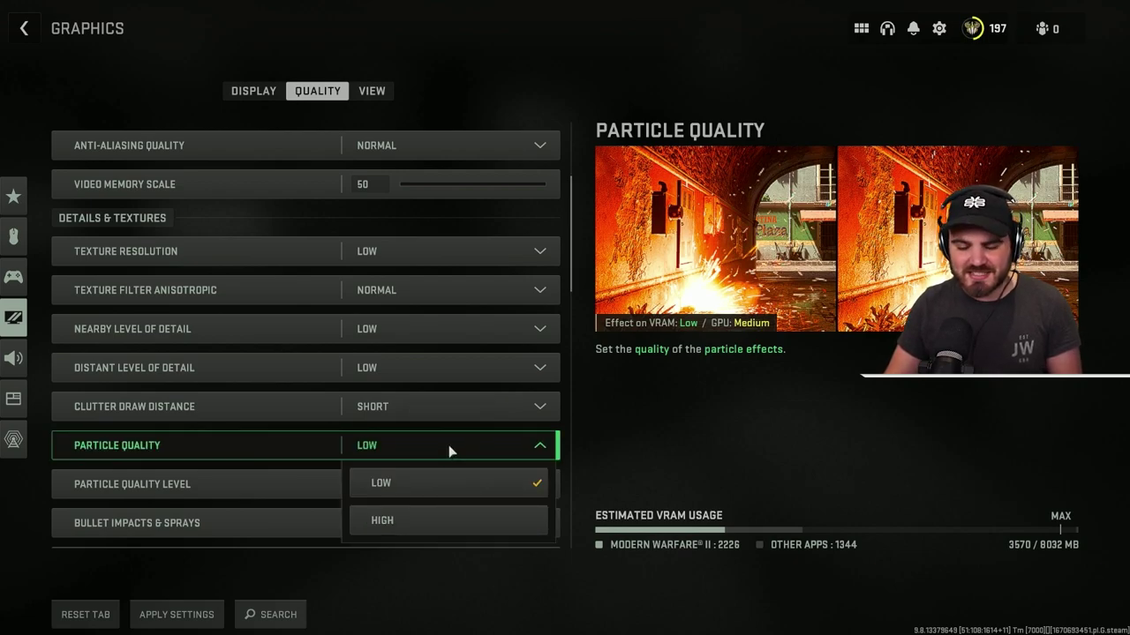
pyautogui.click(431, 490)
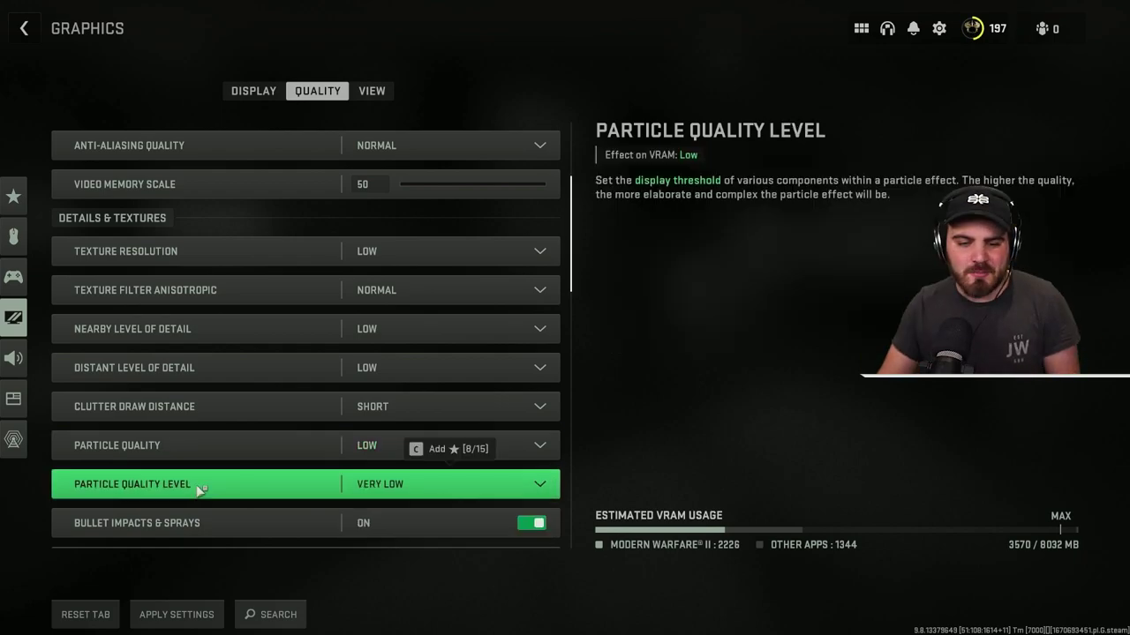
# Step: Review the available particle quality level options and close the list without choosing another one
pyautogui.click(396, 482)
pyautogui.click(249, 470)
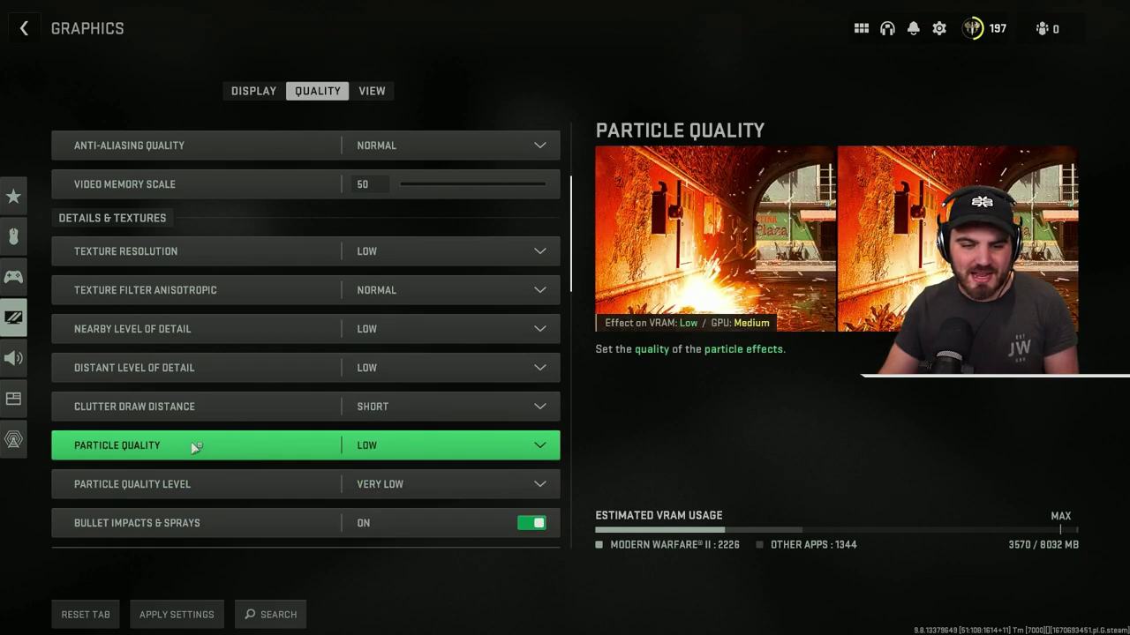
pyautogui.click(402, 486)
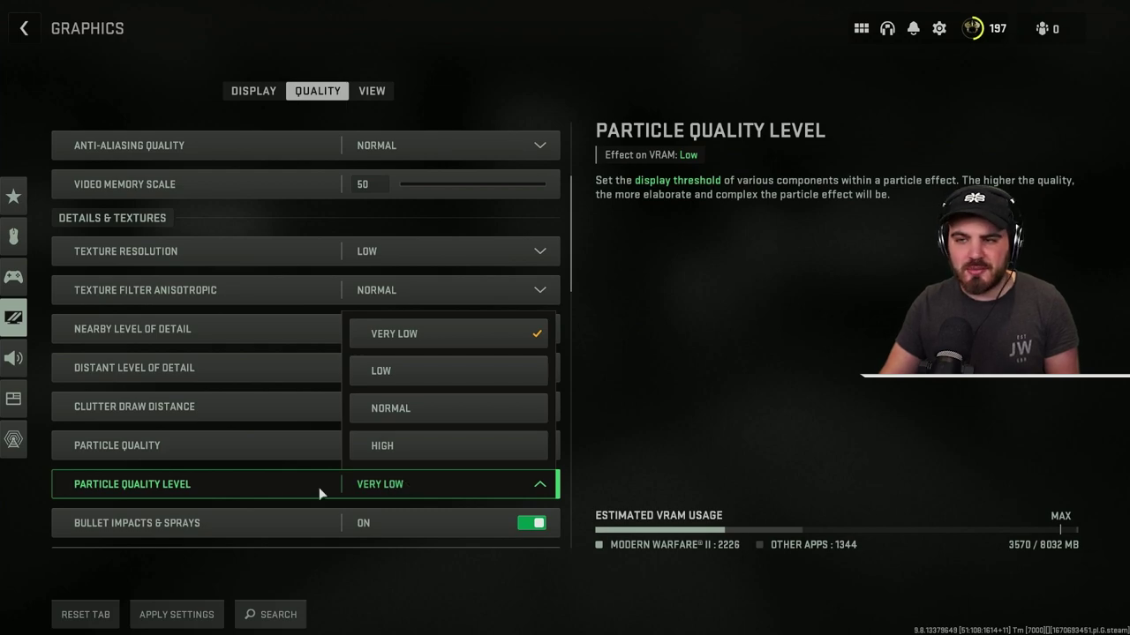
pyautogui.click(319, 487)
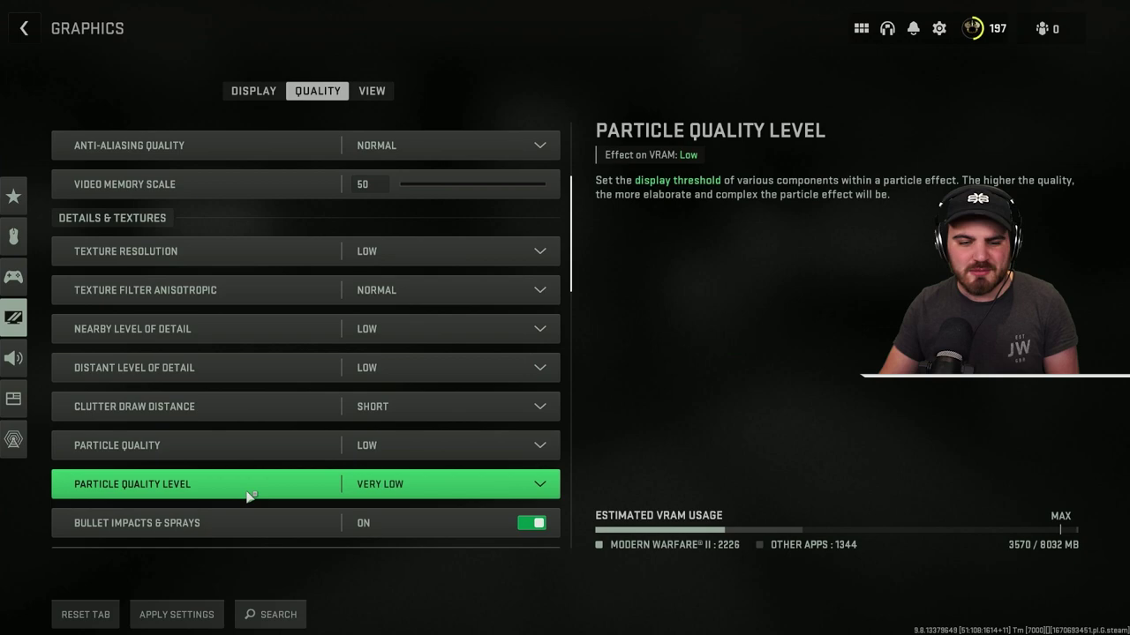
# Step: Set shader quality to Low and check the available tessellation options
pyautogui.scroll(-2, 253, 493)
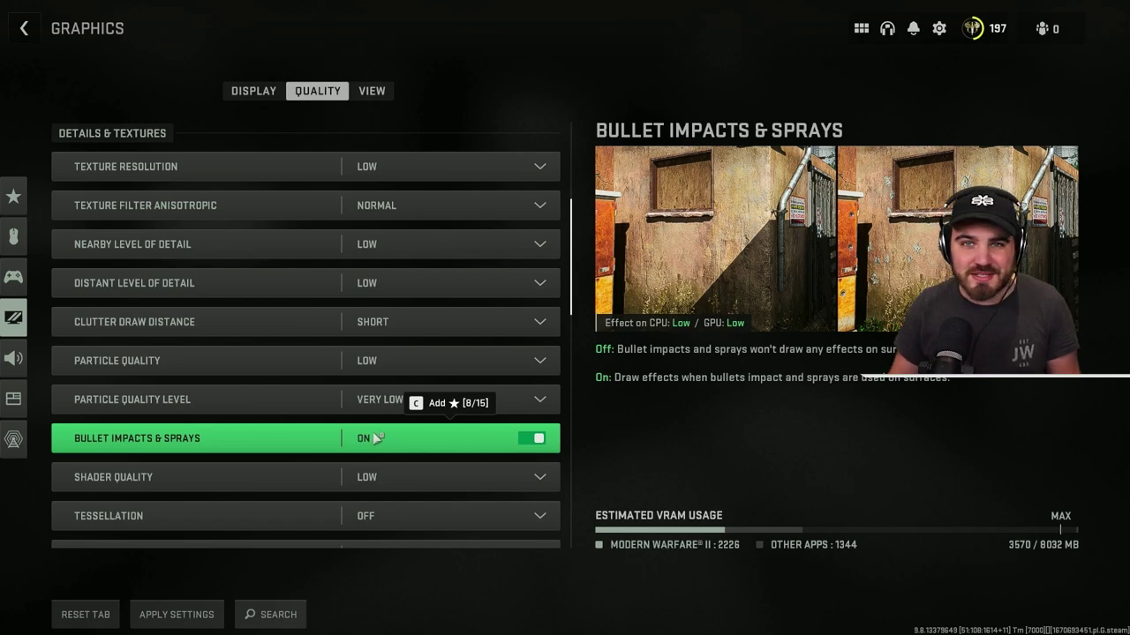
pyautogui.scroll(-1, 481, 443)
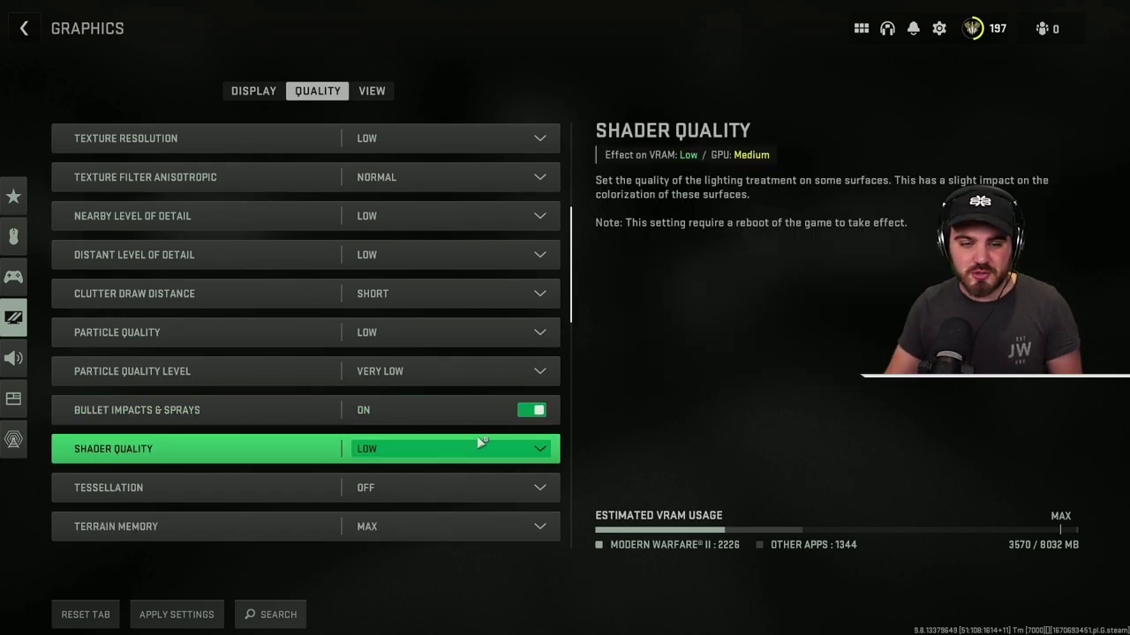
pyautogui.click(417, 444)
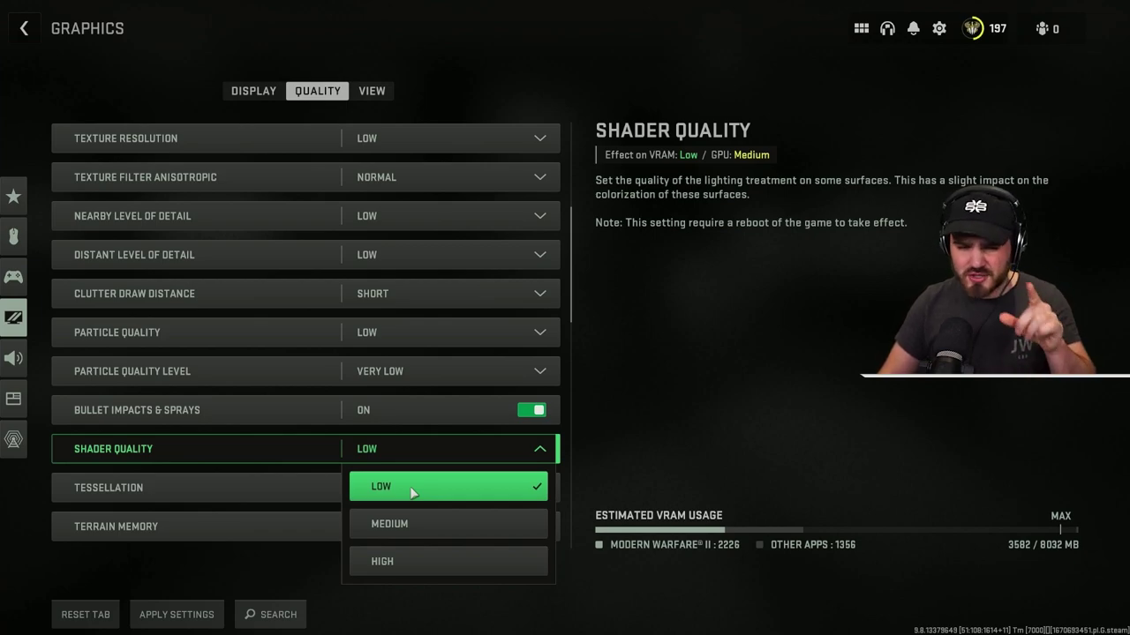
pyautogui.click(412, 488)
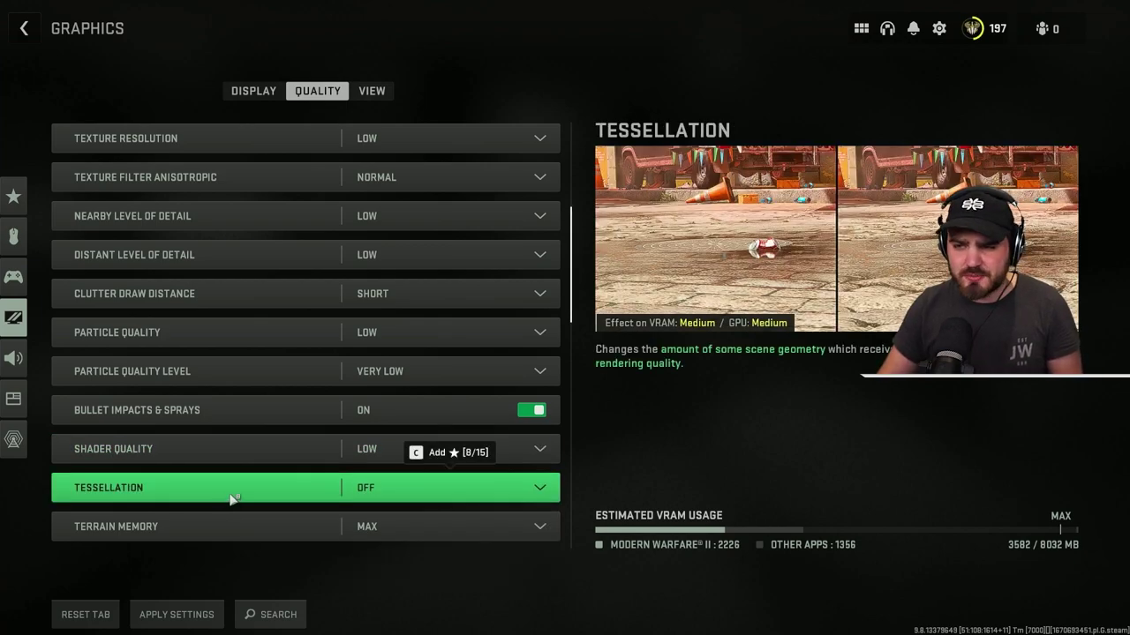
pyautogui.click(232, 500)
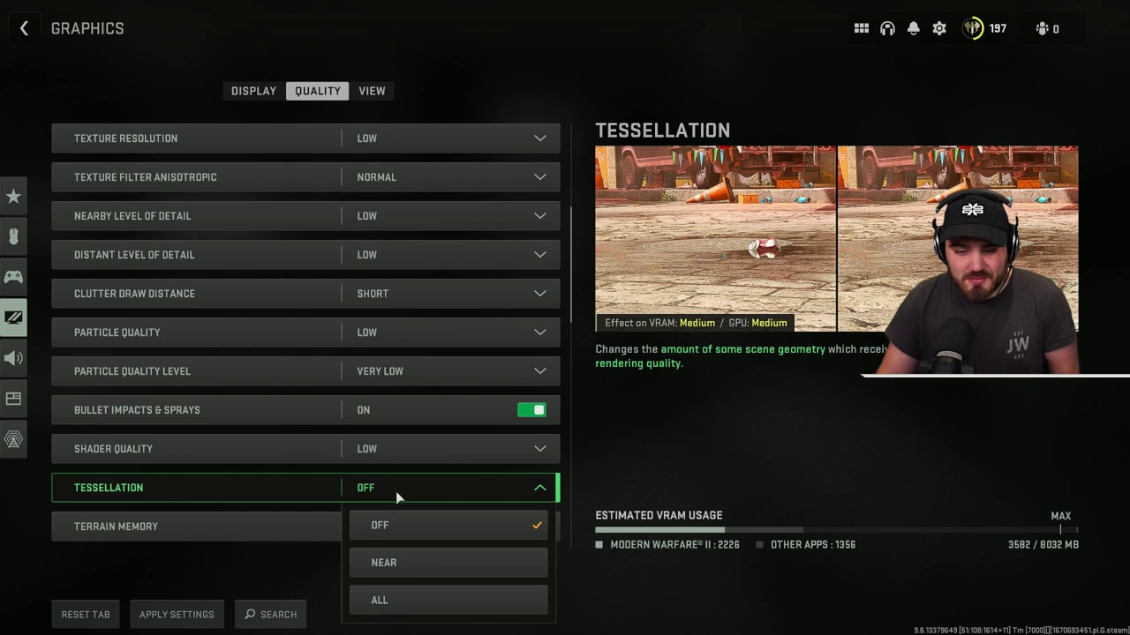
pyautogui.click(486, 504)
# Step: Set terrain memory to Max and look over its options and the other detail and texture settings again
pyautogui.scroll(-2, 341, 468)
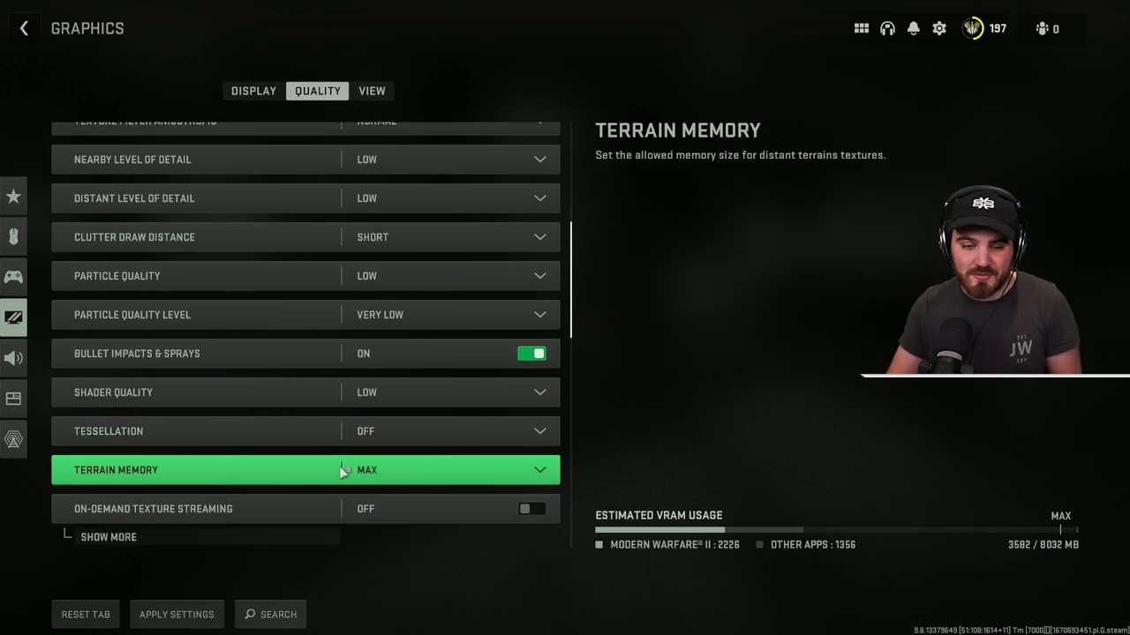
pyautogui.click(420, 472)
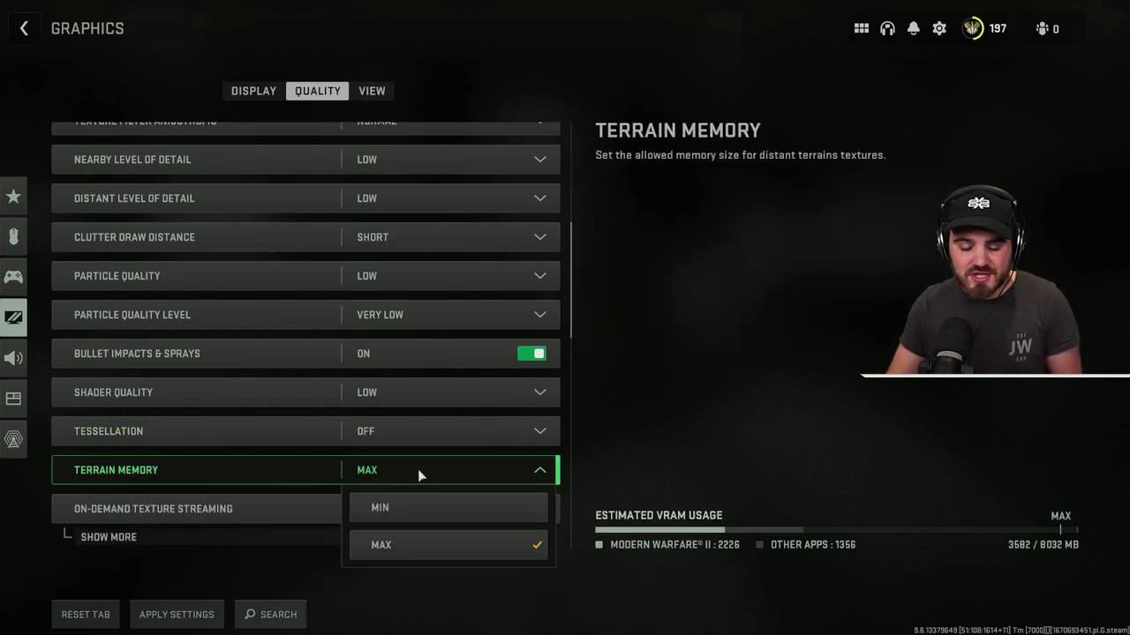
pyautogui.click(425, 540)
pyautogui.scroll(5, 466, 391)
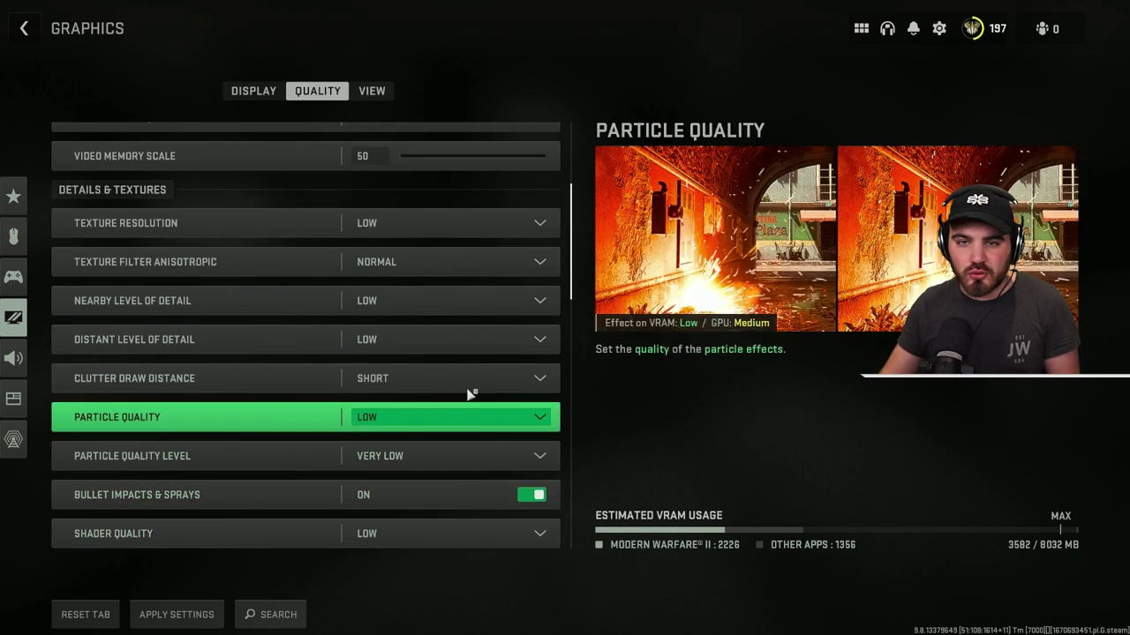
pyautogui.scroll(-6, 450, 353)
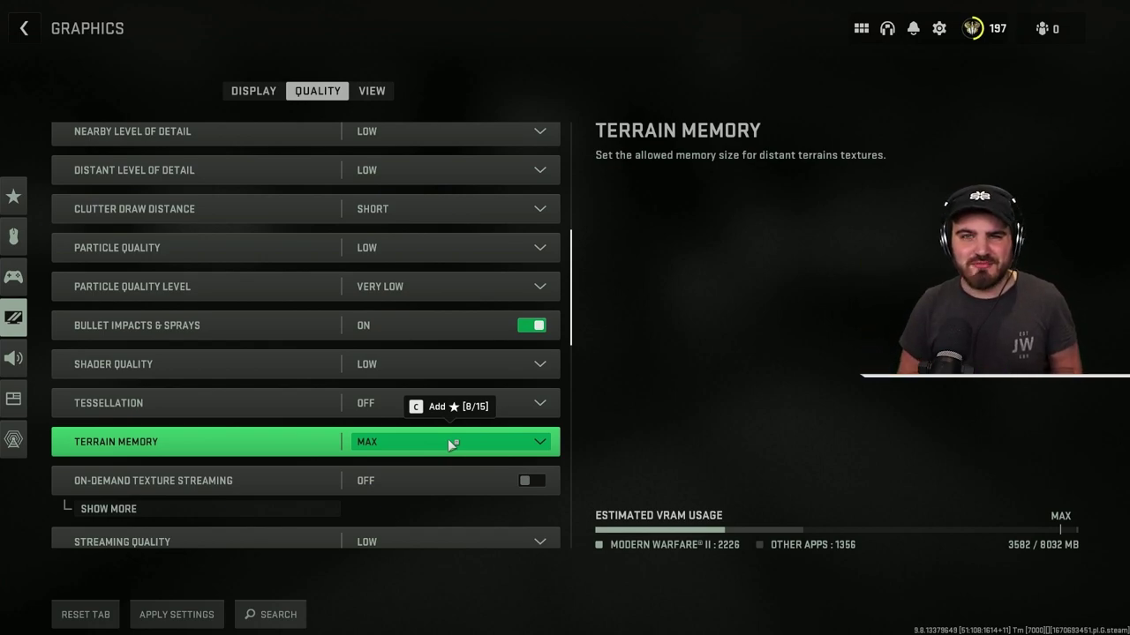
pyautogui.click(448, 438)
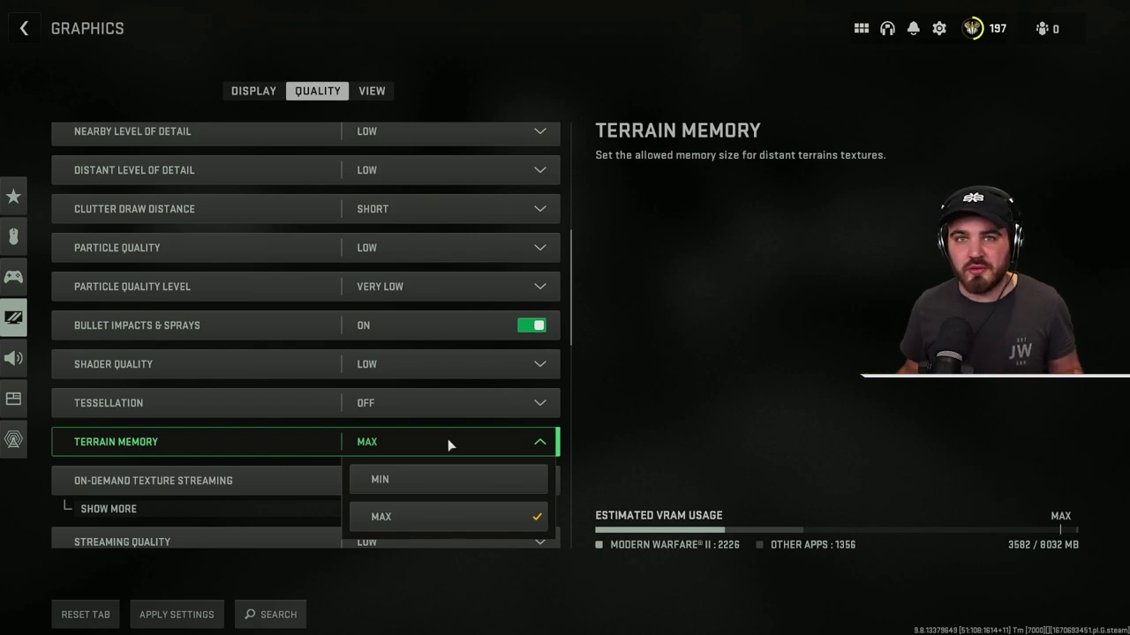
pyautogui.click(447, 439)
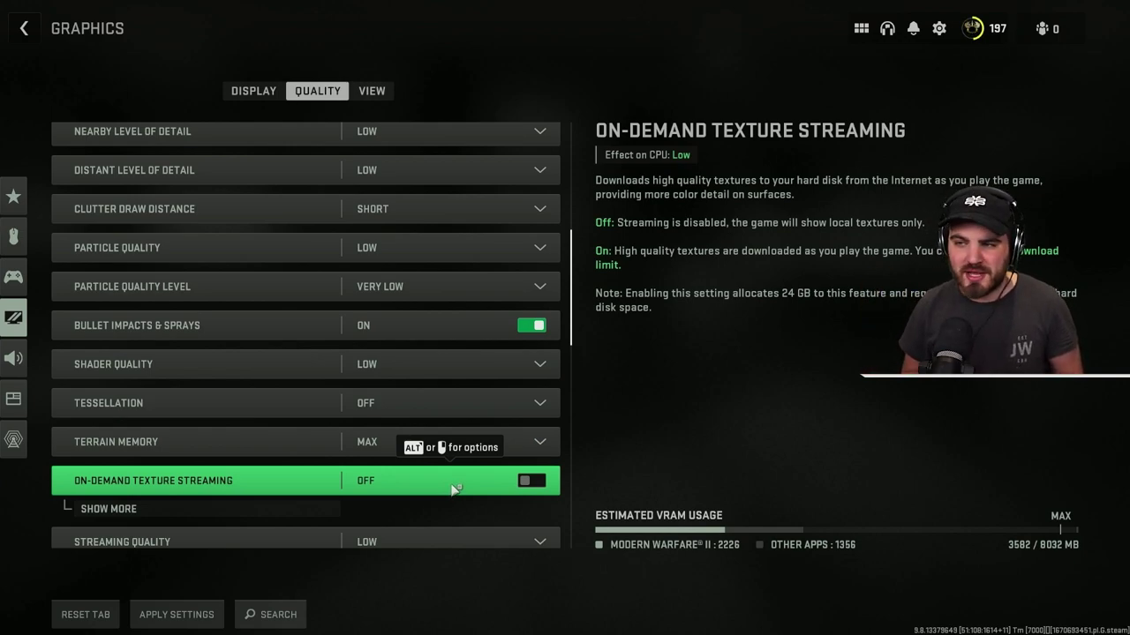
# Step: Go past on-demand texture streaming and set the streaming quality to Low
pyautogui.scroll(-1, 452, 488)
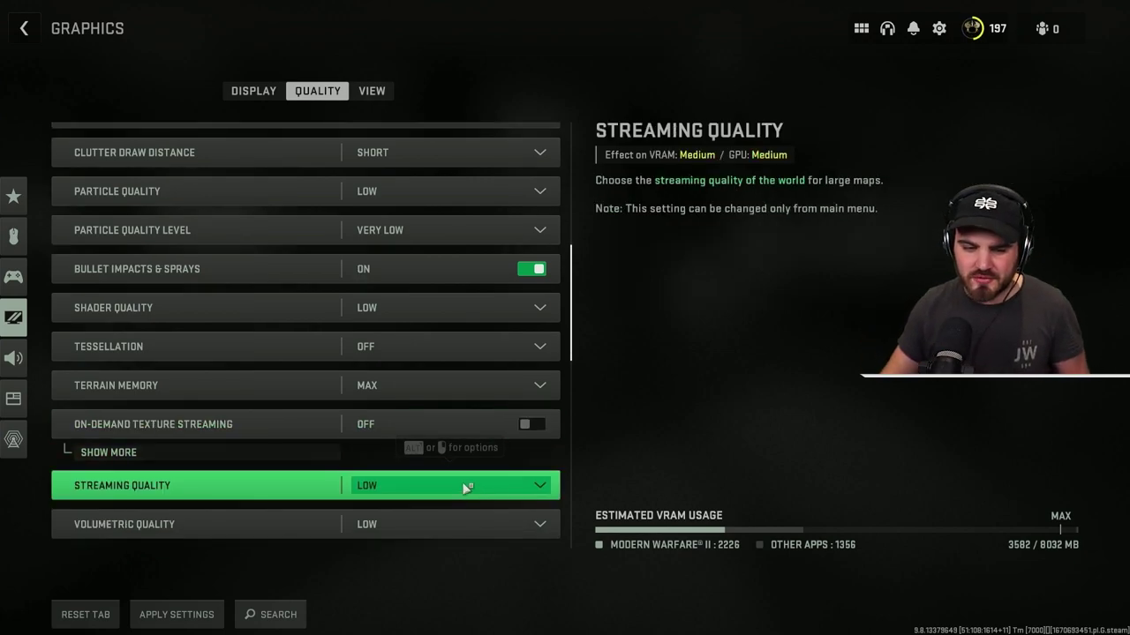
pyautogui.scroll(-1, 410, 485)
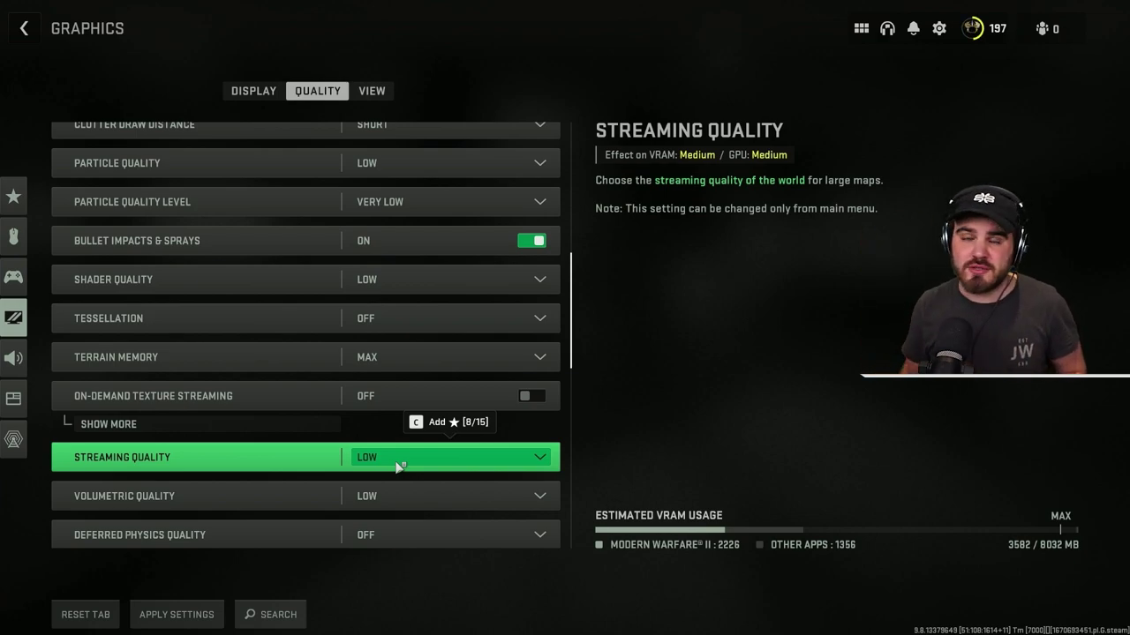
pyautogui.click(398, 464)
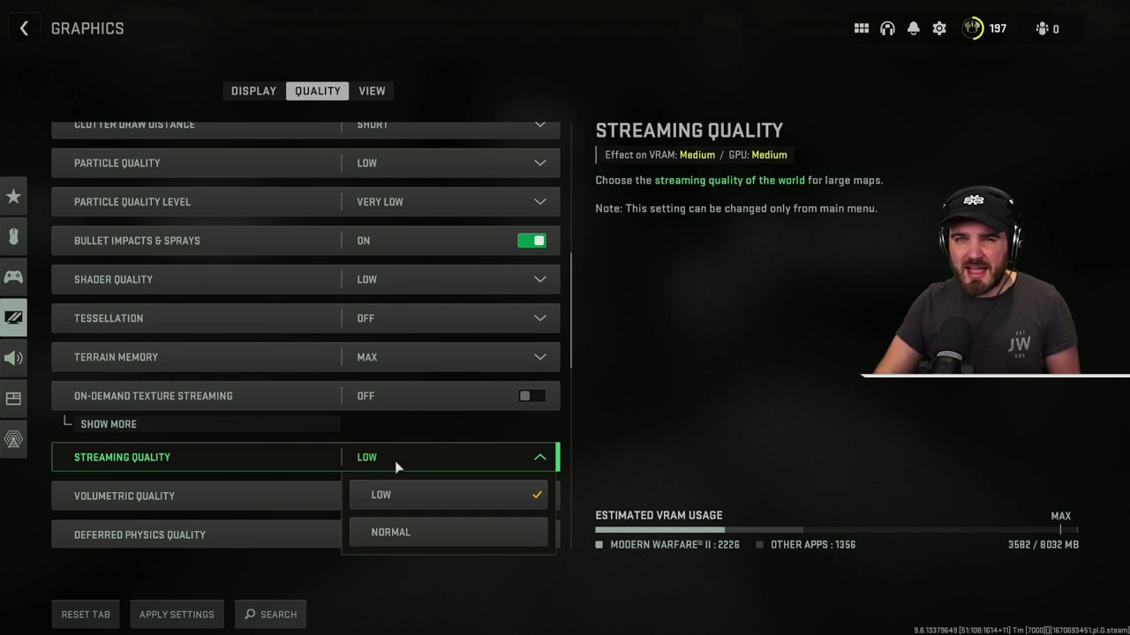
pyautogui.click(402, 497)
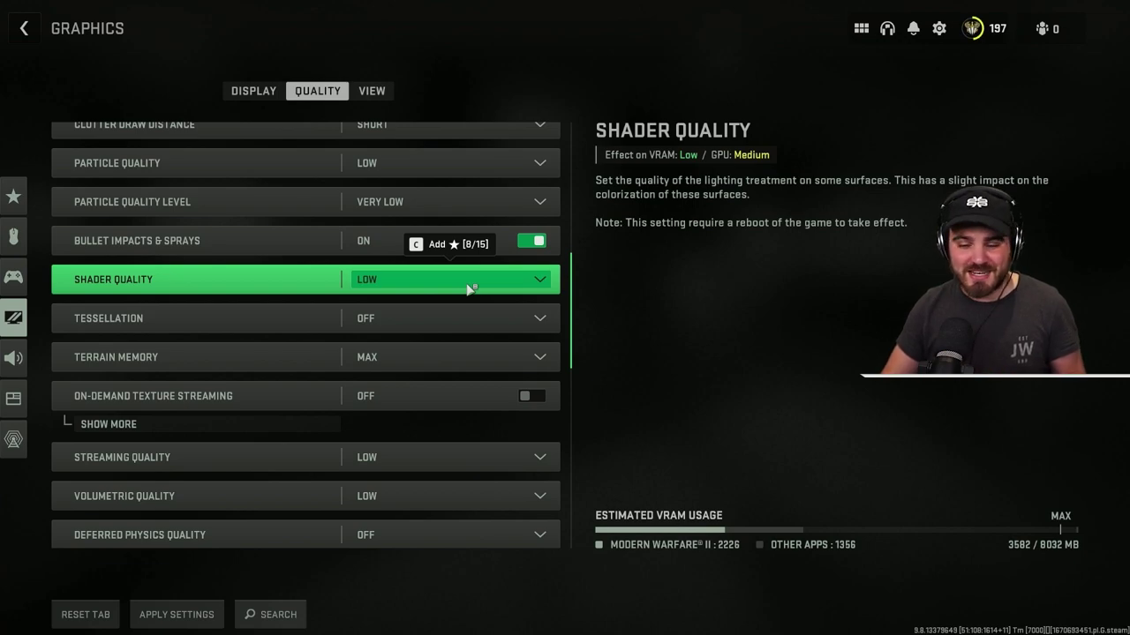
# Step: Review the volumetric quality options and the deferred physics quality setting without choosing another value
pyautogui.click(530, 497)
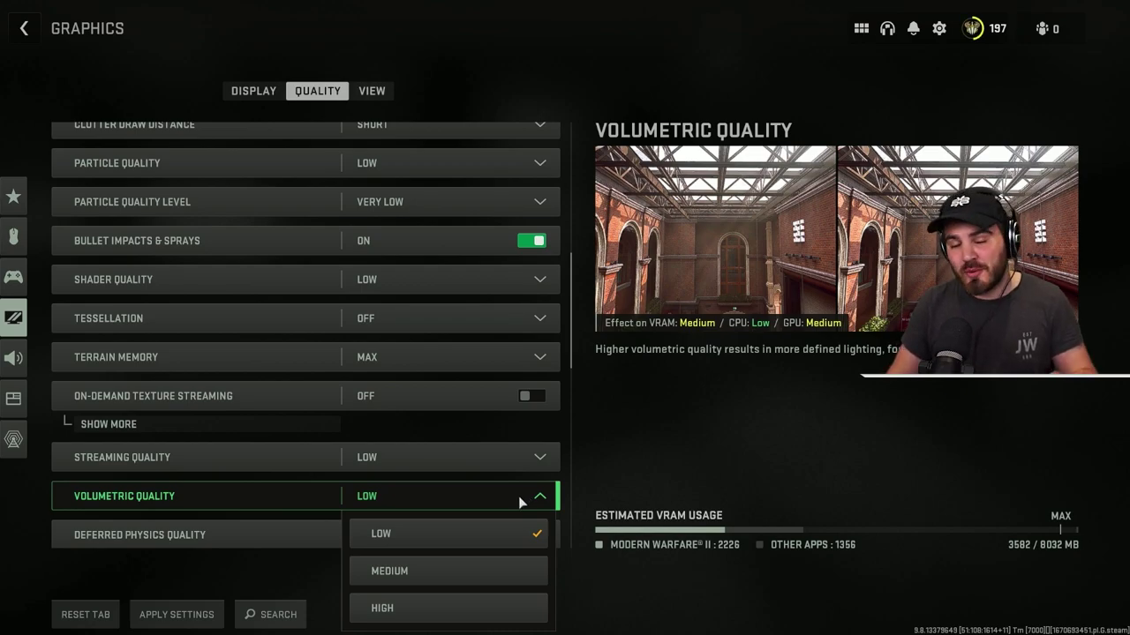
pyautogui.scroll(-1, 518, 496)
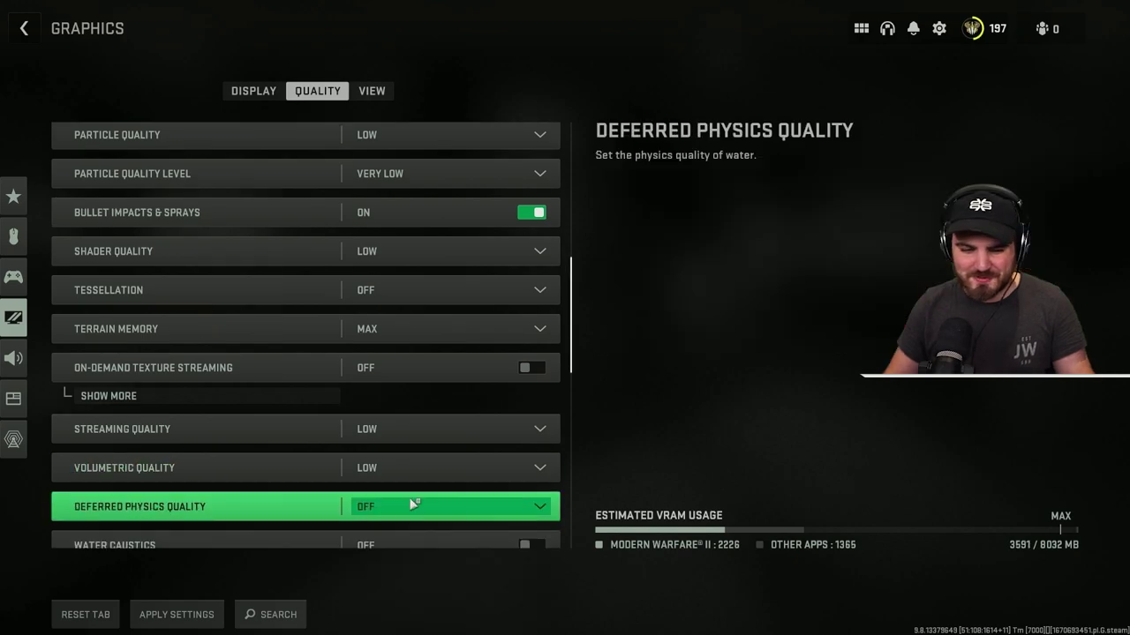
pyautogui.scroll(-1, 185, 497)
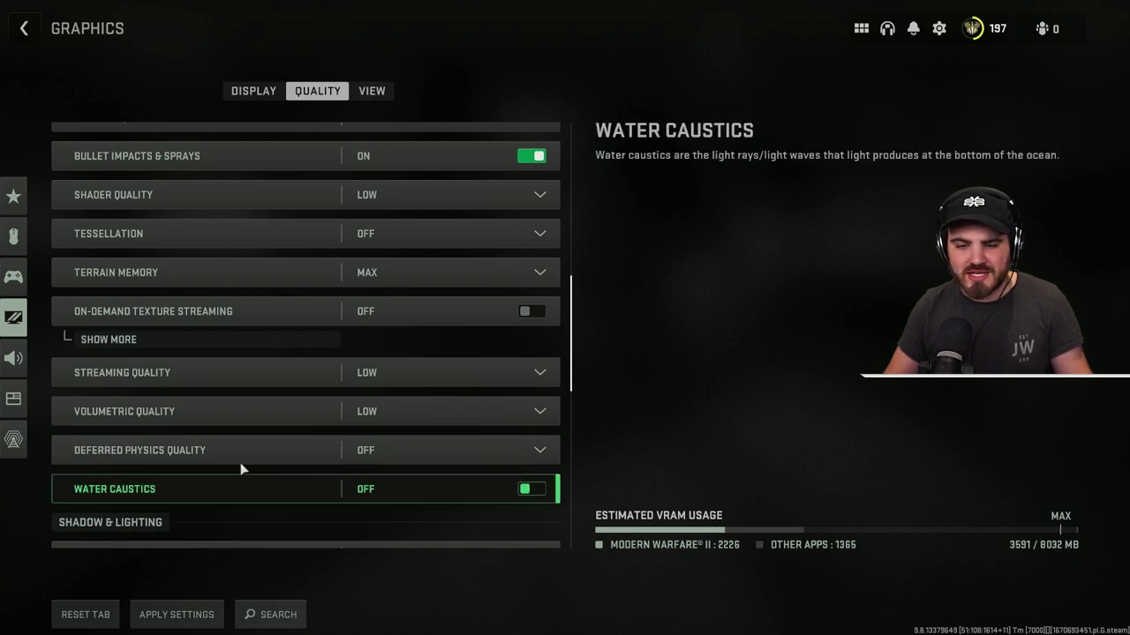
pyautogui.click(418, 466)
pyautogui.click(416, 465)
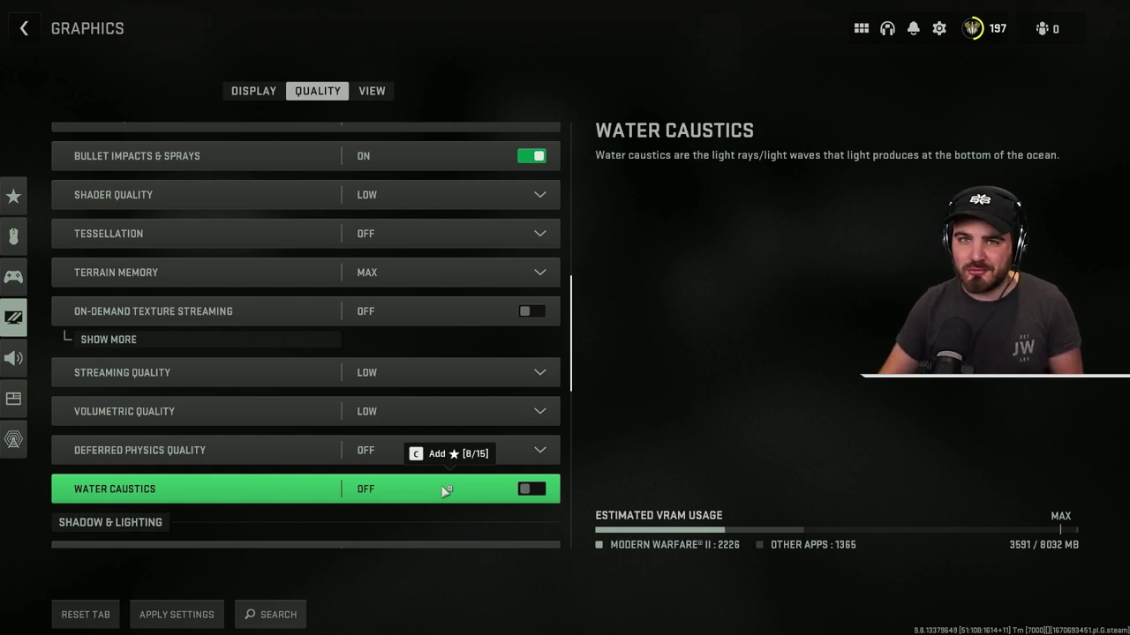
# Step: Set the shadow map resolution to Low in the shadow and lighting settings
pyautogui.scroll(-3, 445, 492)
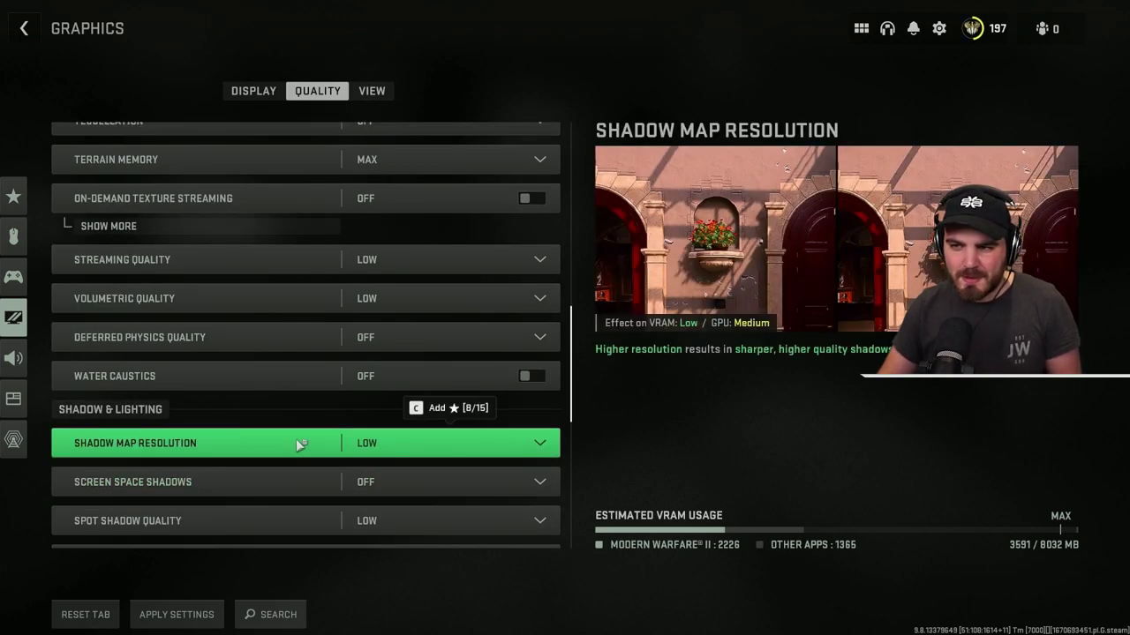
pyautogui.click(296, 439)
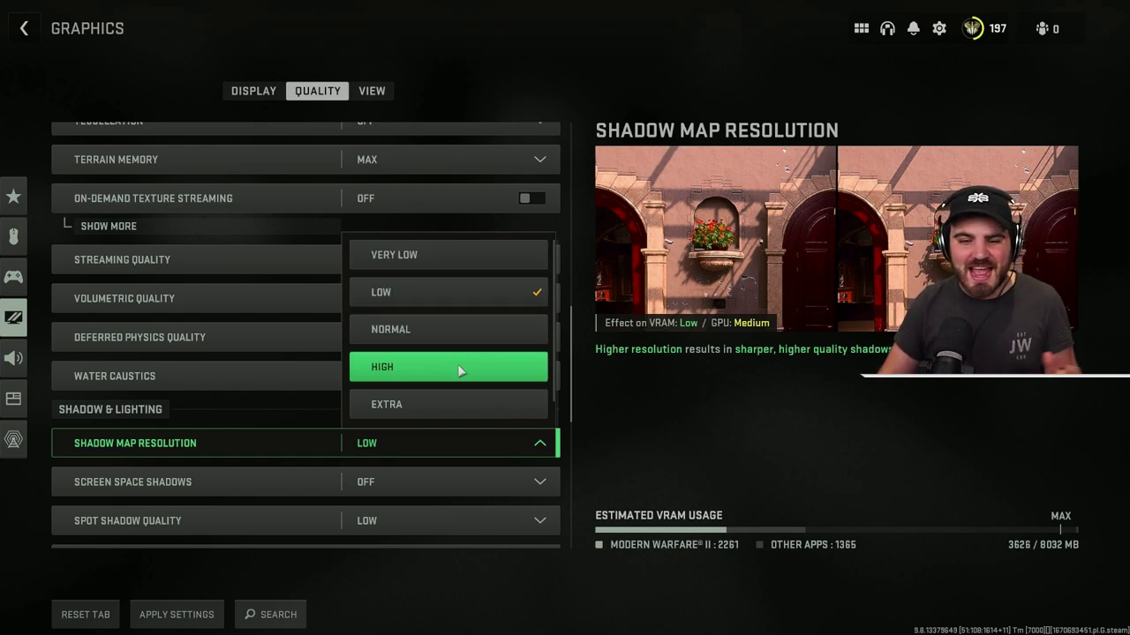
pyautogui.click(436, 297)
# Step: Set screen space shadows to Off and spot cache to High
pyautogui.scroll(-1, 270, 406)
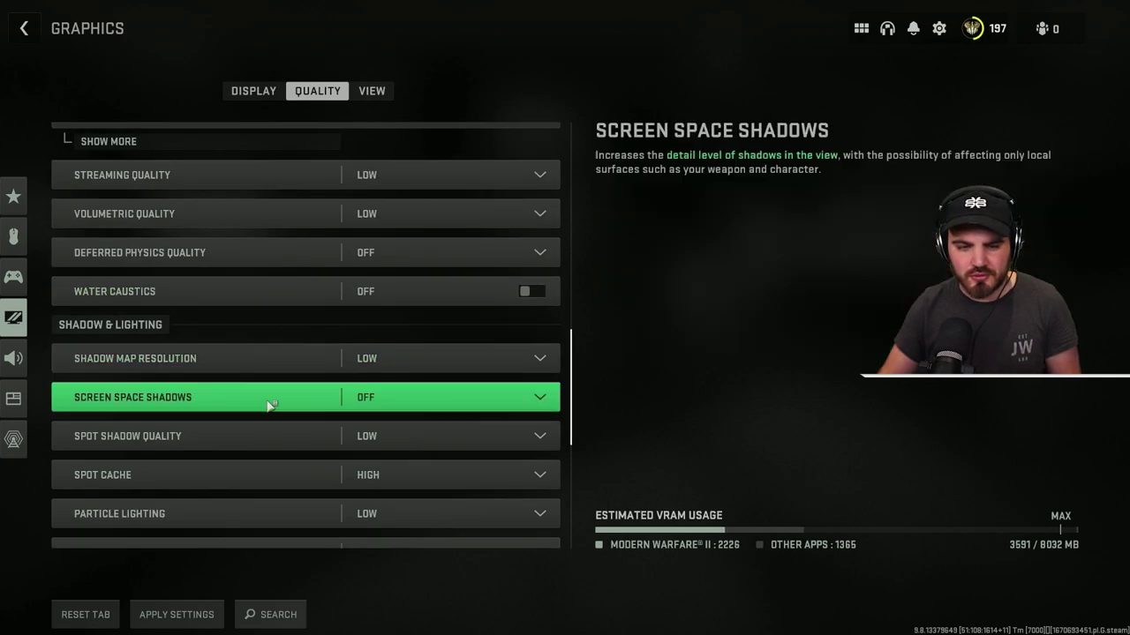
pyautogui.click(399, 402)
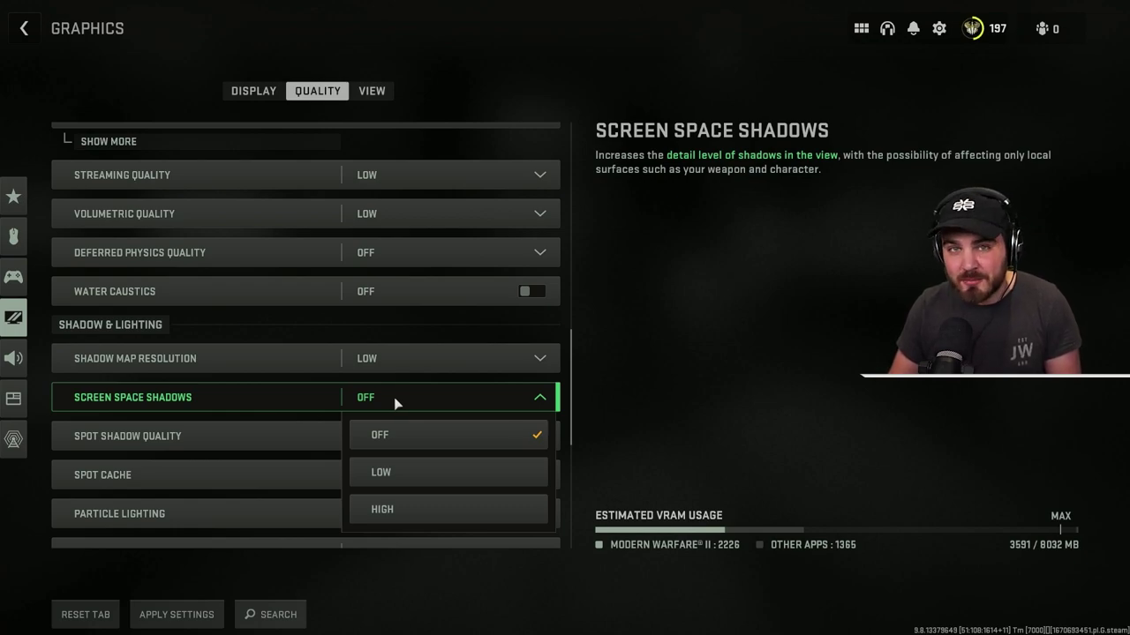
pyautogui.click(374, 436)
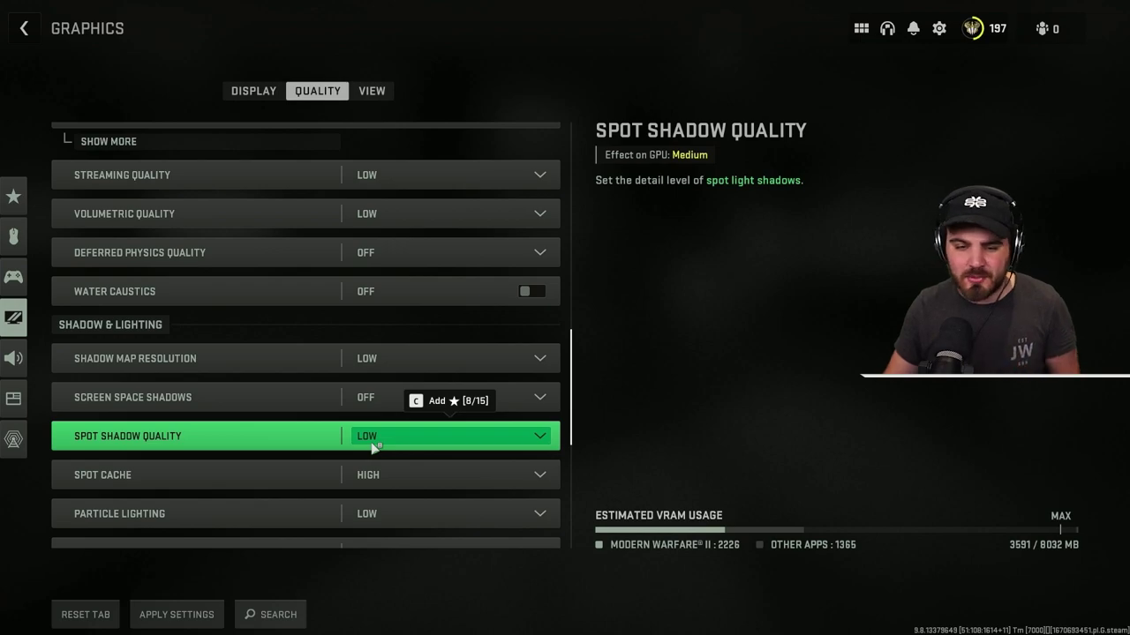
pyautogui.click(419, 482)
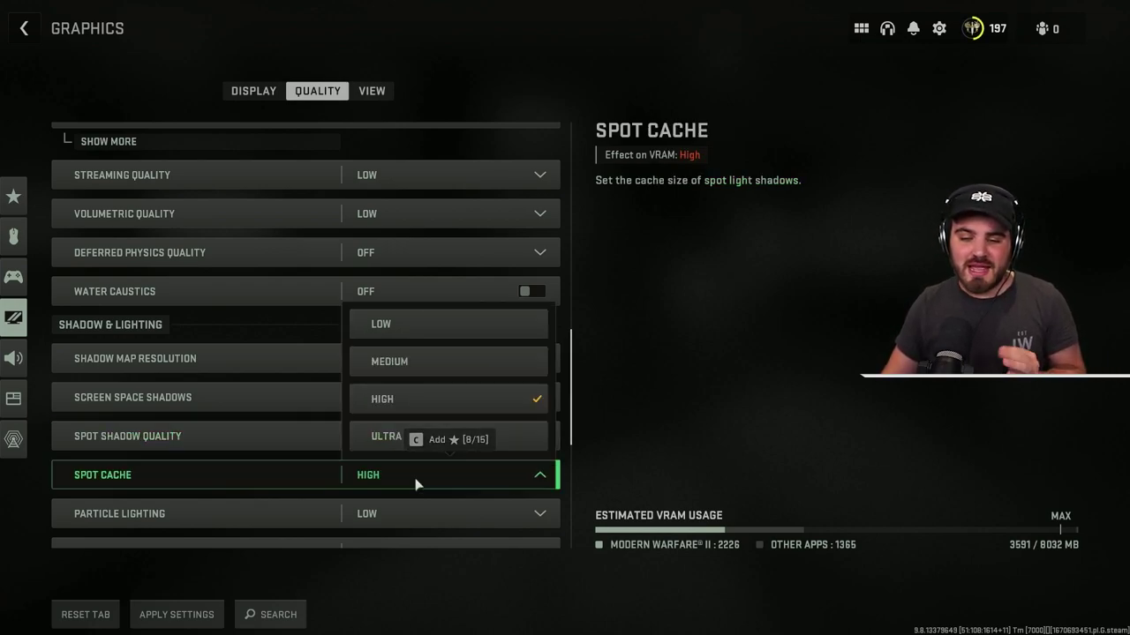
pyautogui.click(436, 403)
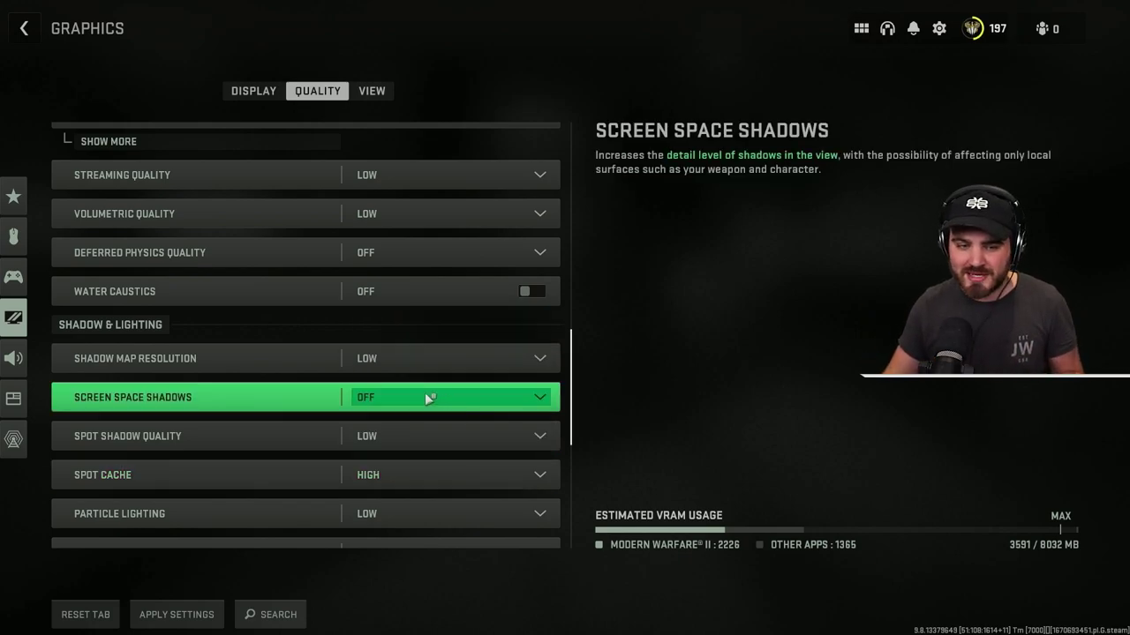
# Step: Check the particle lighting and ambient occlusion options and close both lists without choosing another one
pyautogui.scroll(-2, 285, 446)
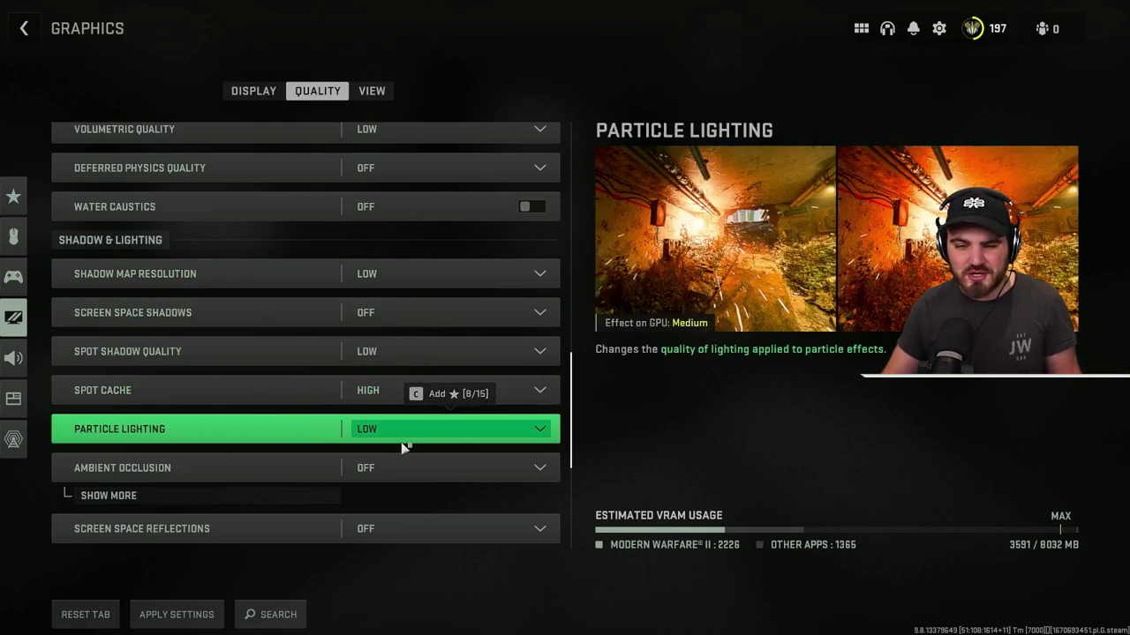
pyautogui.click(408, 432)
pyautogui.click(408, 432)
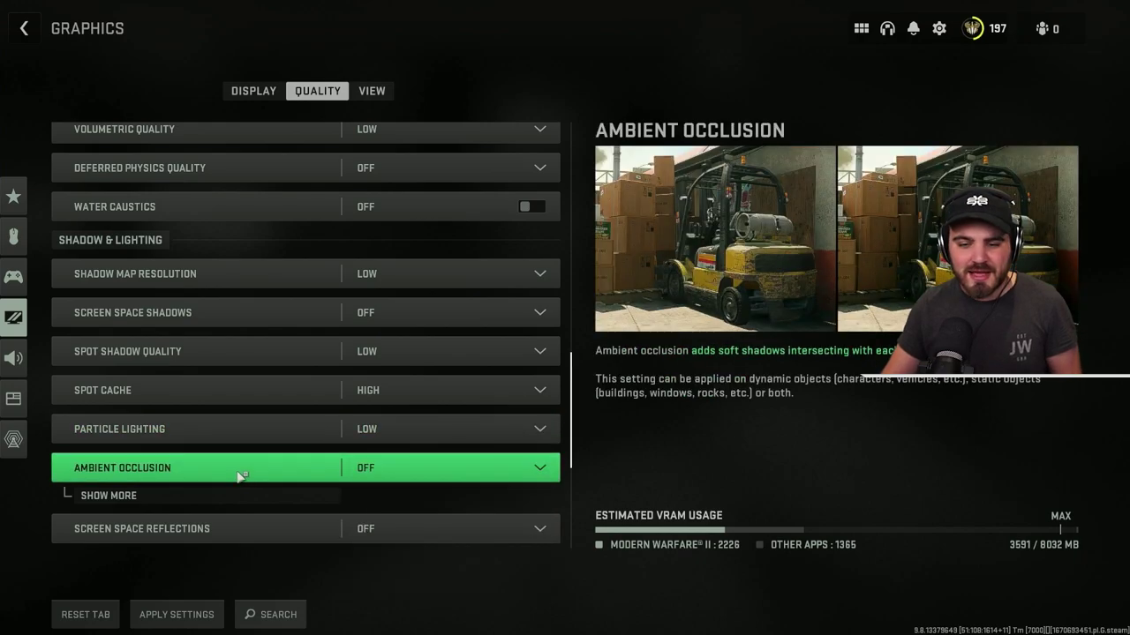
pyautogui.click(407, 471)
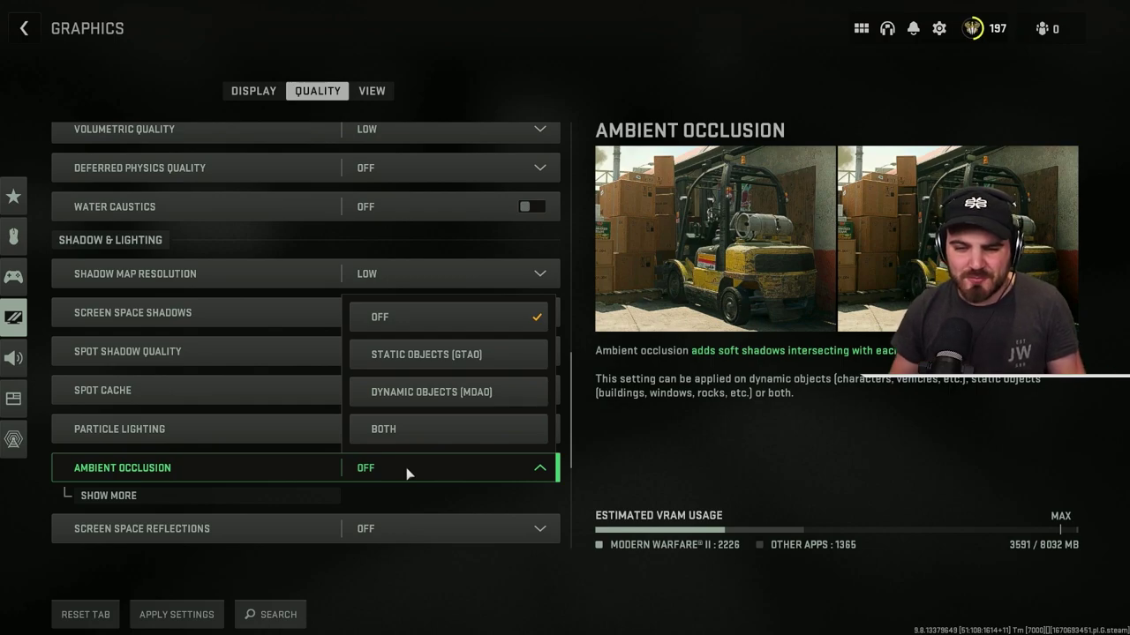
pyautogui.click(407, 474)
# Step: Check static reflection quality and set weather grid volumes to Off
pyautogui.scroll(-1, 317, 473)
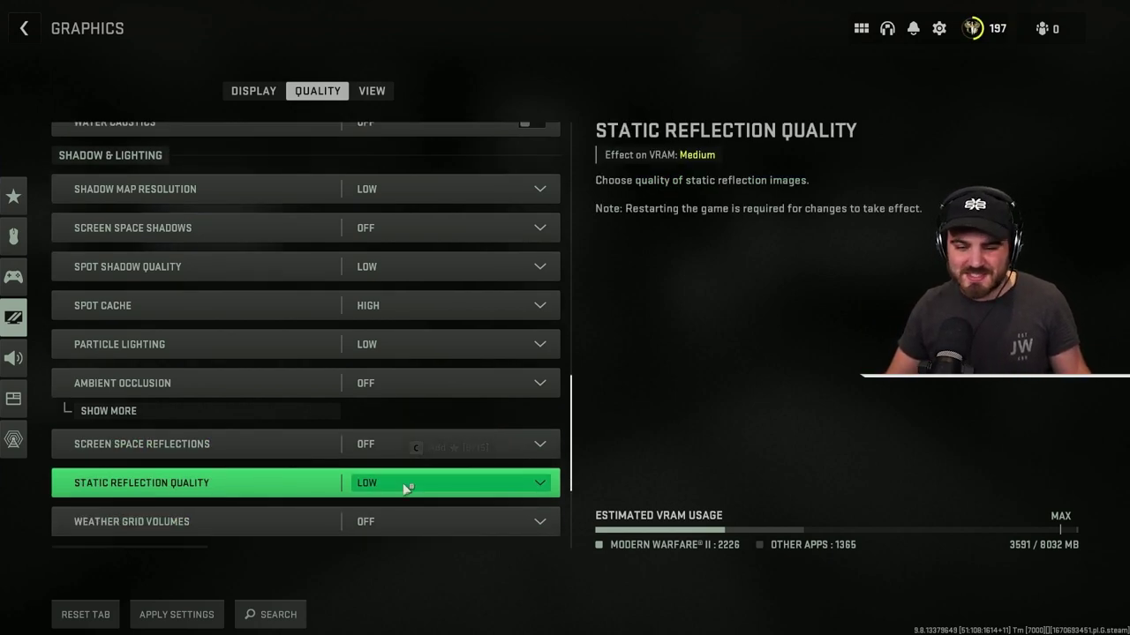
pyautogui.click(402, 483)
pyautogui.click(393, 519)
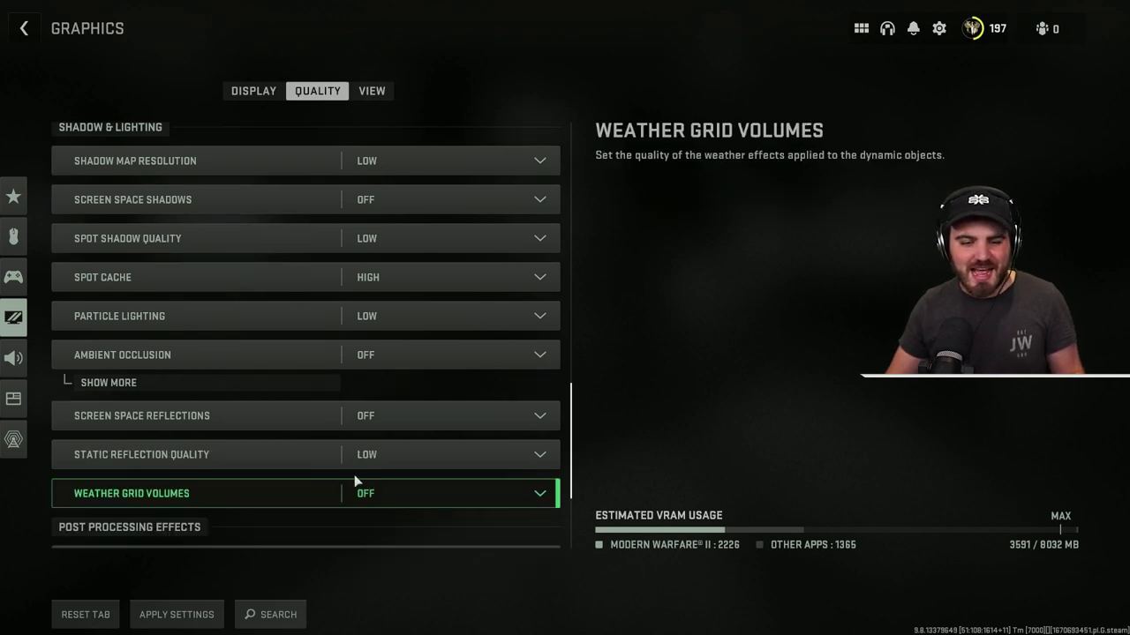
pyautogui.click(392, 468)
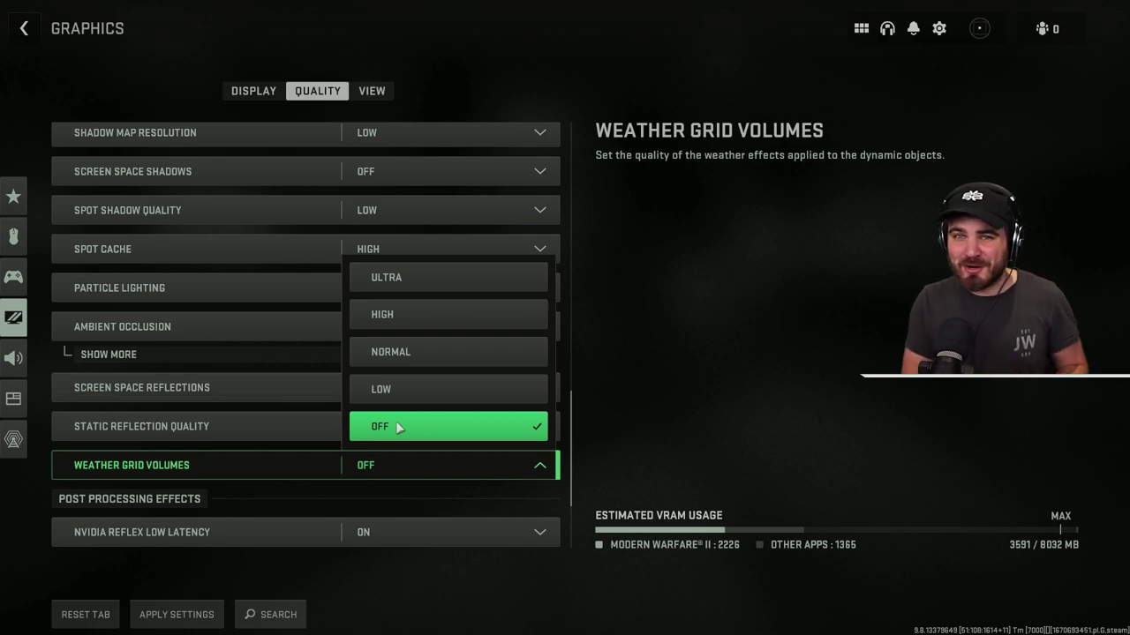
pyautogui.click(399, 428)
# Step: Review the NVIDIA Reflex Low Latency options under post processing effects and close the list without choosing another one
pyautogui.scroll(-3, 534, 387)
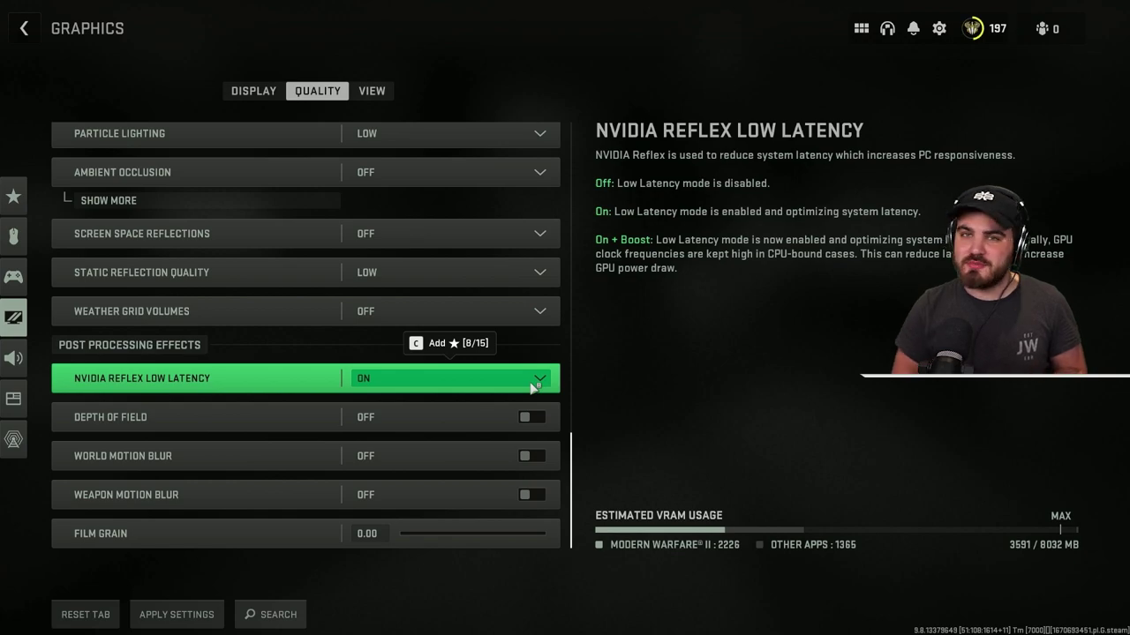
pyautogui.click(534, 386)
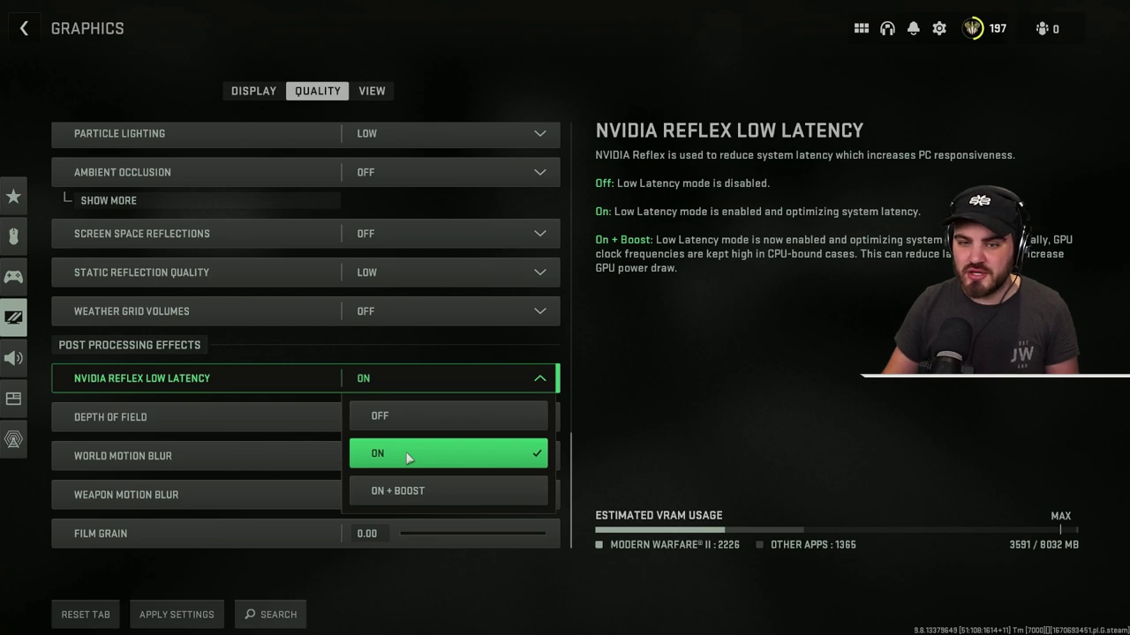
pyautogui.click(427, 388)
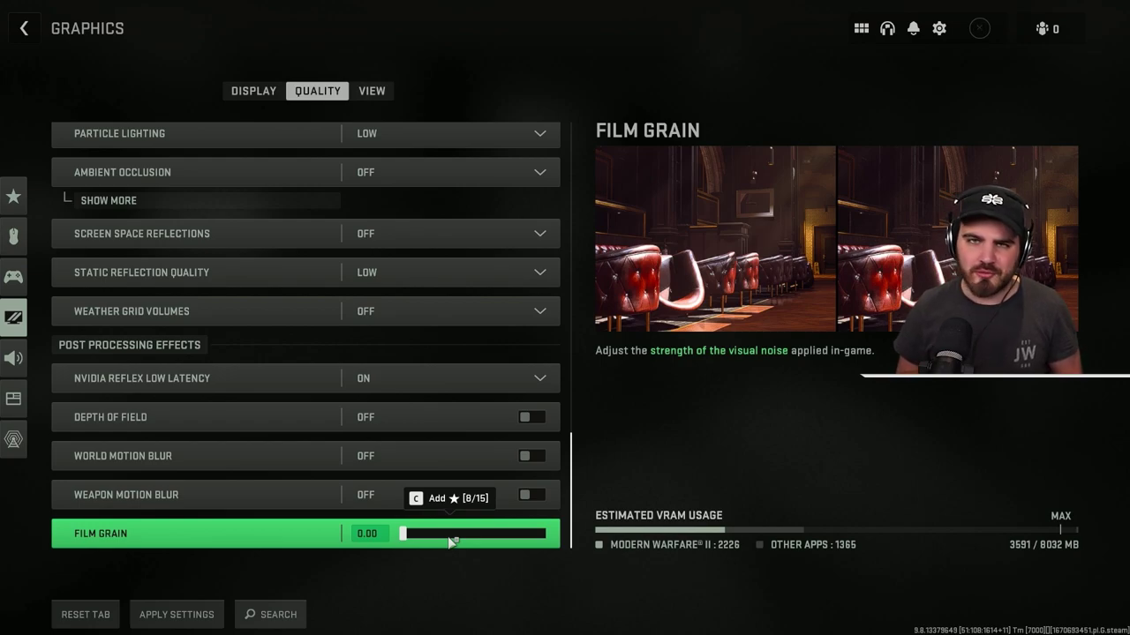
# Step: Go to the view settings and set the ADS field of view to Affected
pyautogui.click(372, 91)
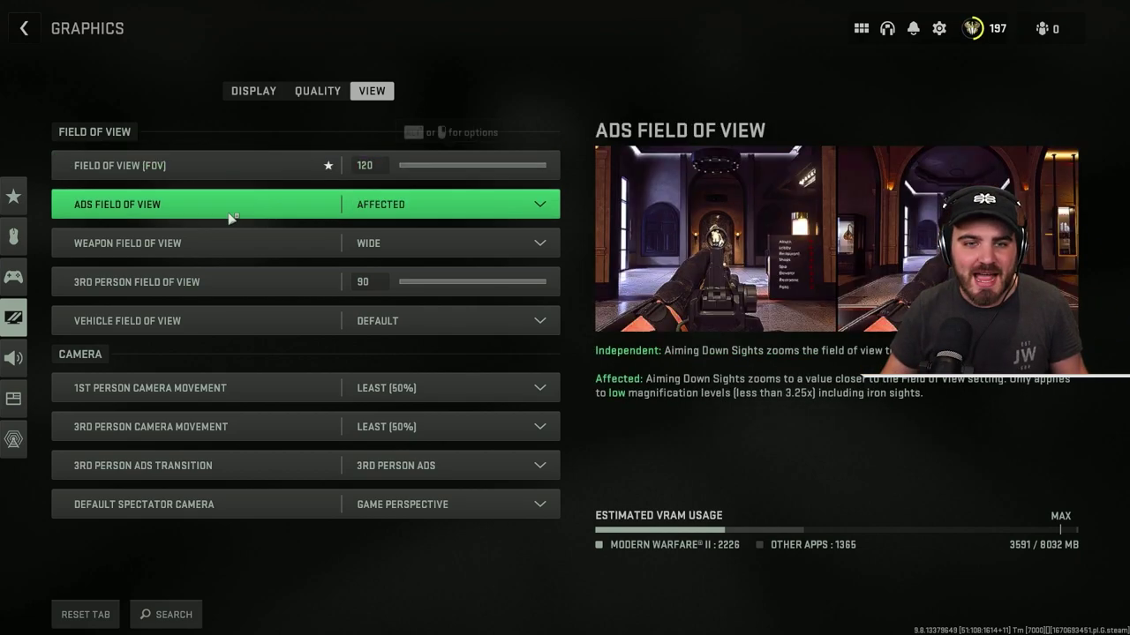
pyautogui.click(421, 203)
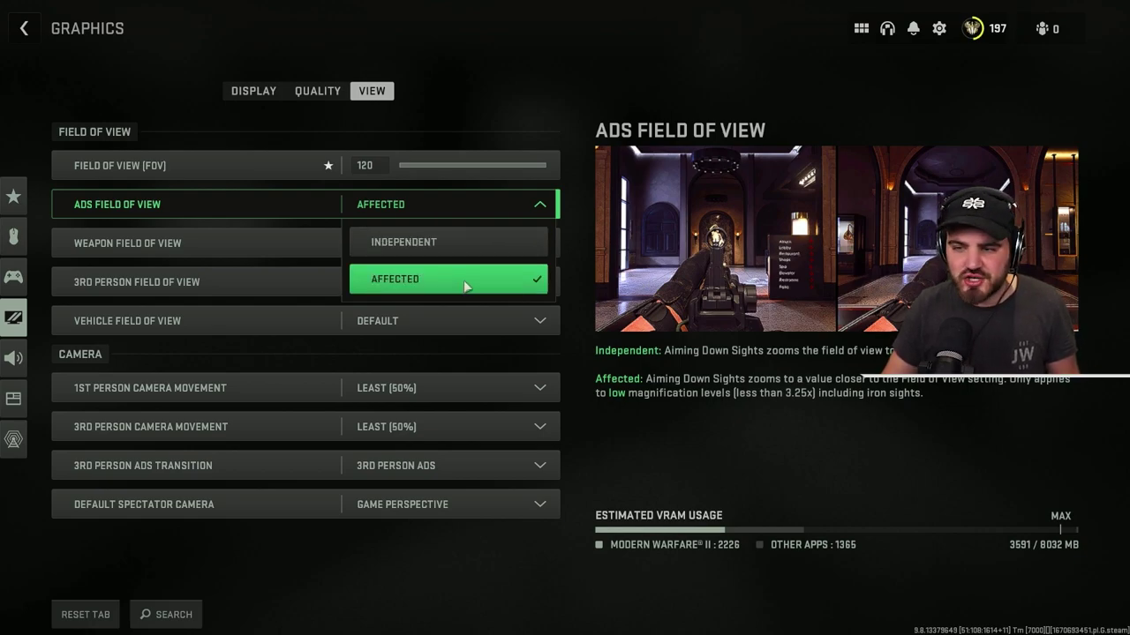
pyautogui.click(464, 287)
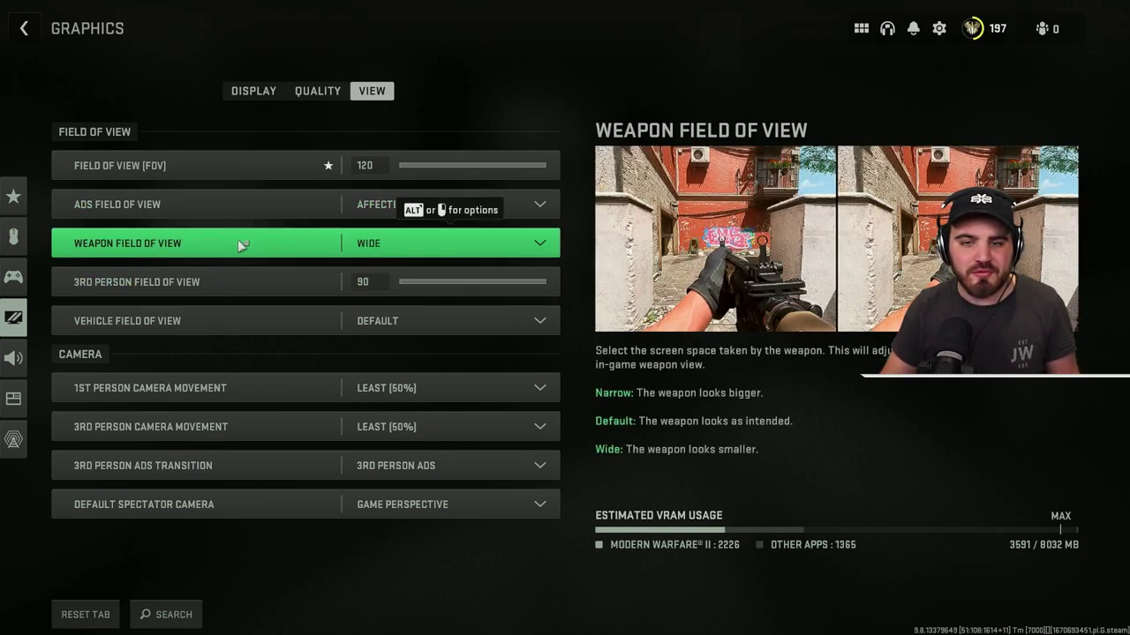